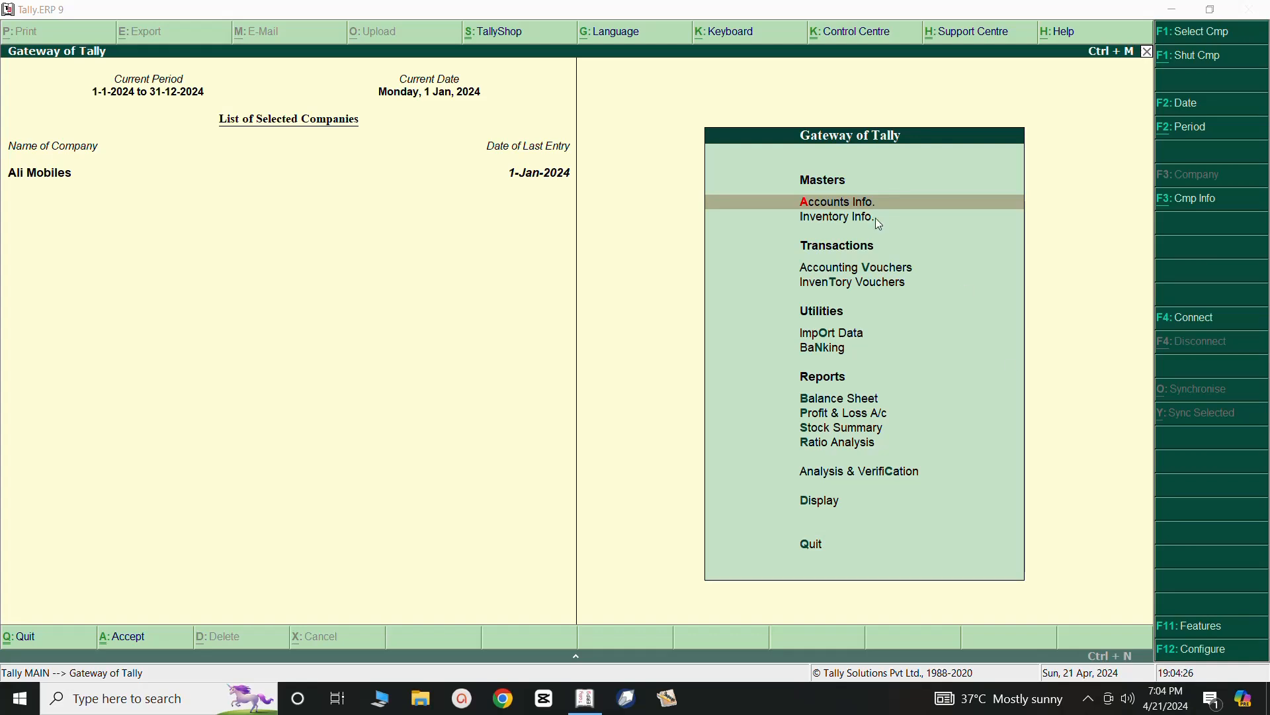
# Start a new Credit Note accounting voucher, leaving the original invoice number and date blank
pyautogui.click(841, 269)
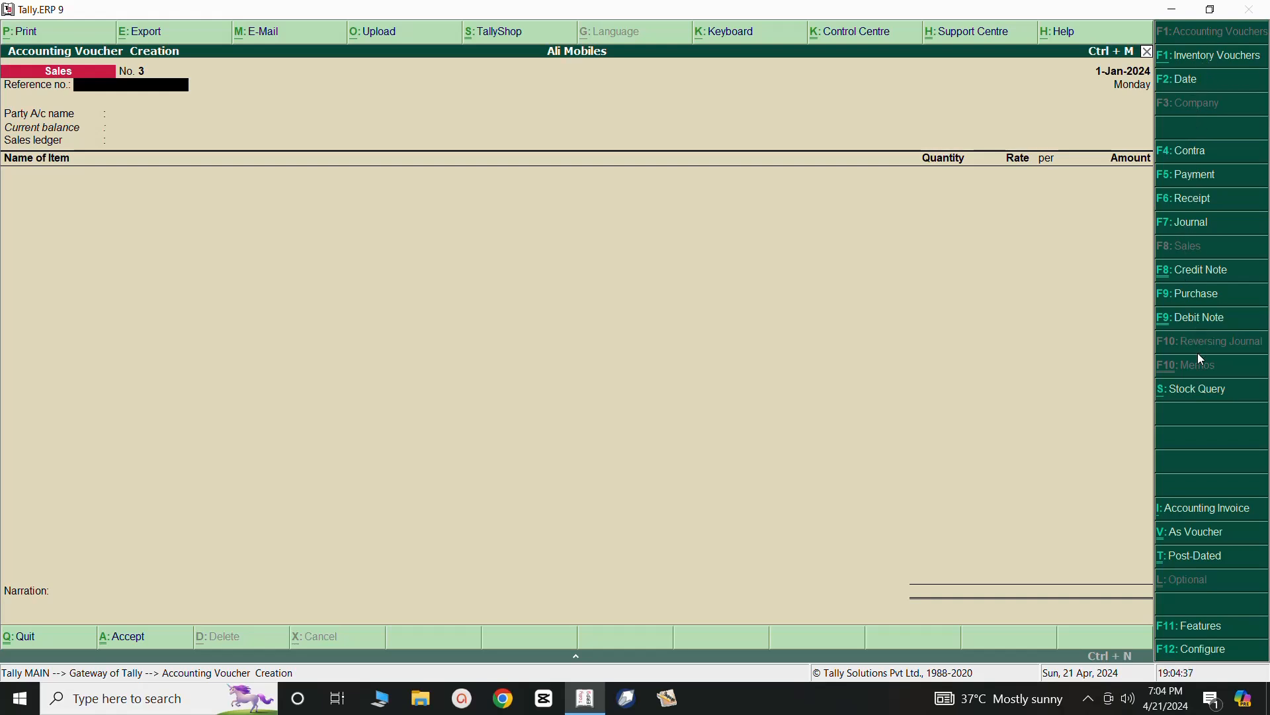
pyautogui.click(1181, 272)
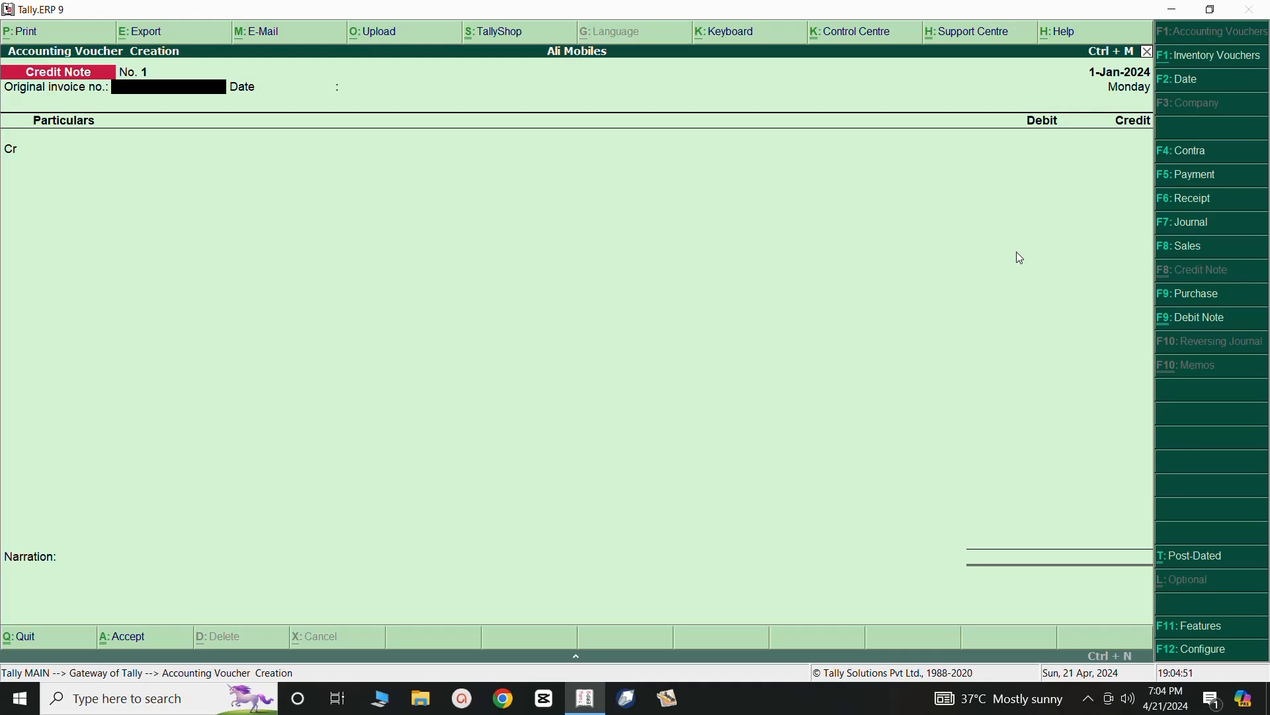
pyautogui.press('Return')
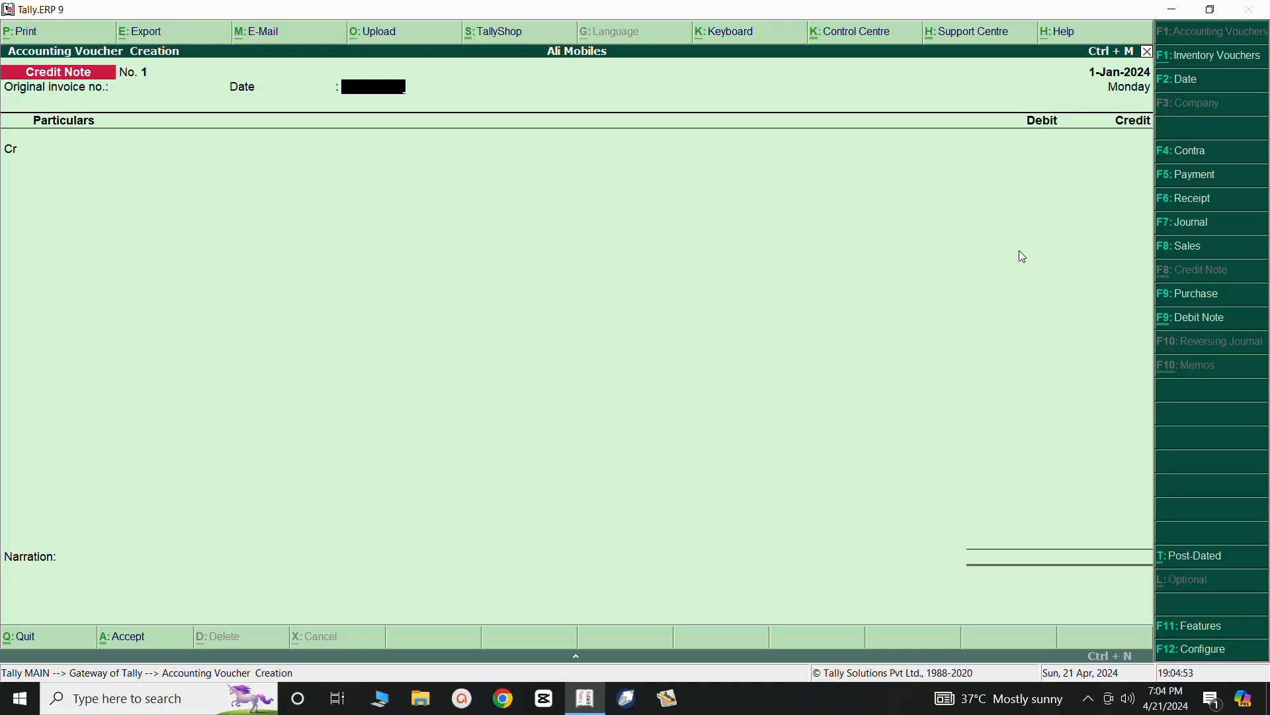
pyautogui.press('Return')
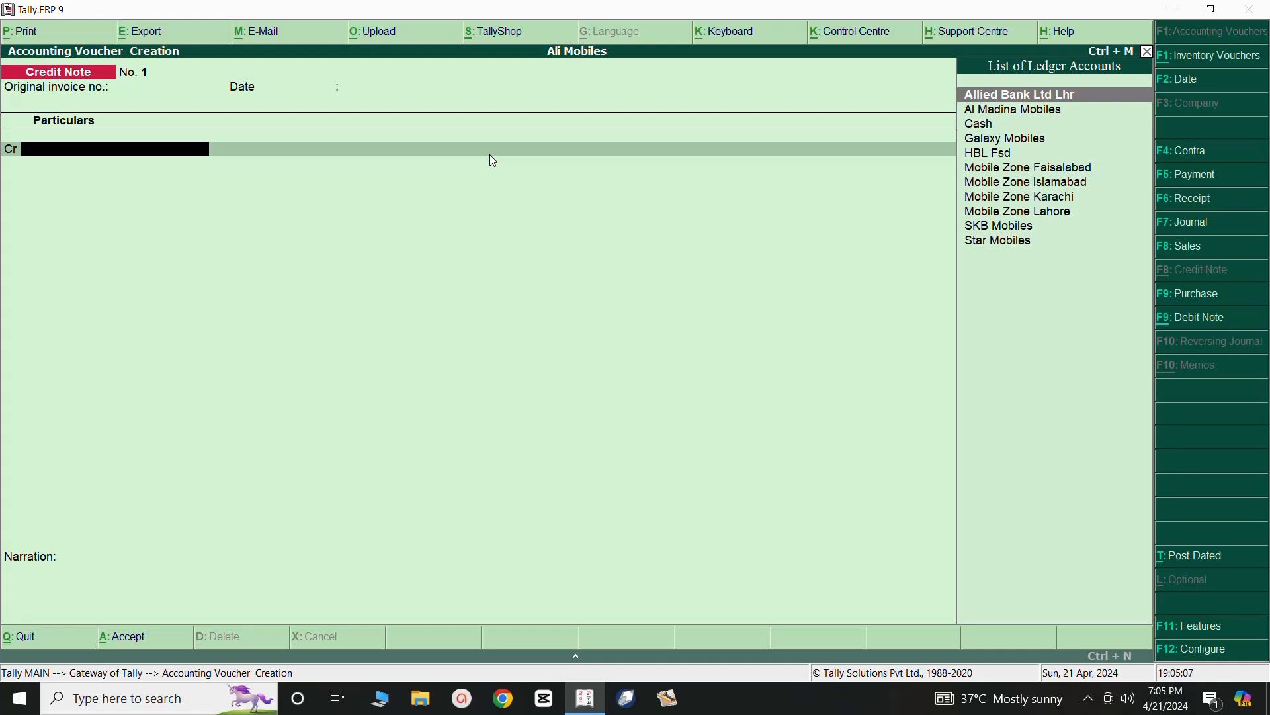
# Choose Al Madina Mobiles as the ledger account on the voucher's credit line
pyautogui.click(1105, 108)
pyautogui.press('Down')
pyautogui.press('Down')
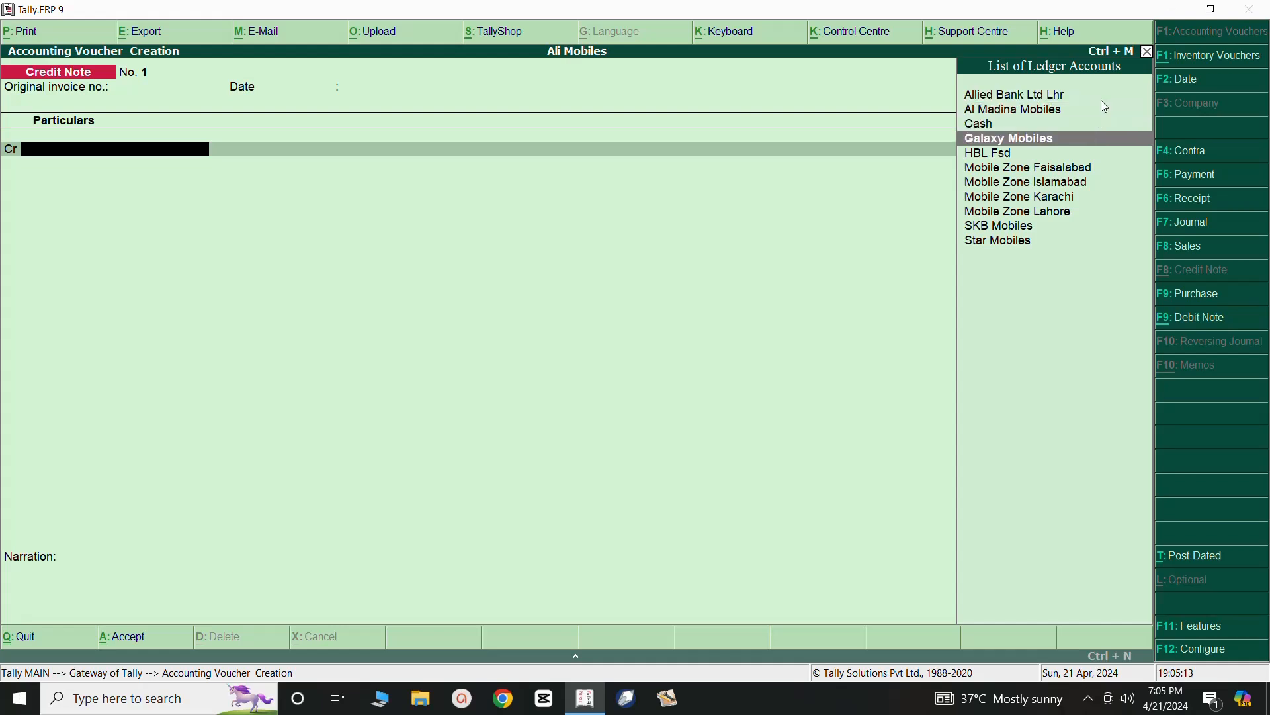
pyautogui.press('Down')
pyautogui.press('Down')
pyautogui.press('Down')
pyautogui.press('Down')
pyautogui.press('Down')
pyautogui.press('Down')
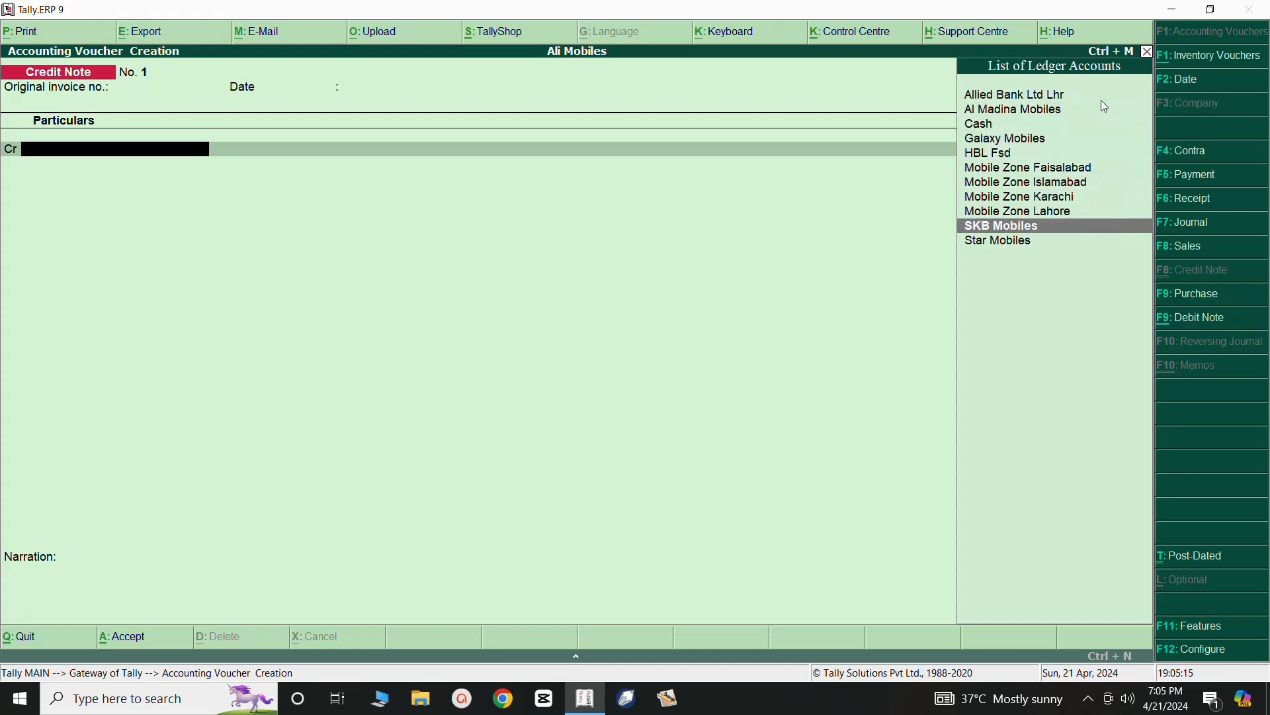
pyautogui.press('Down')
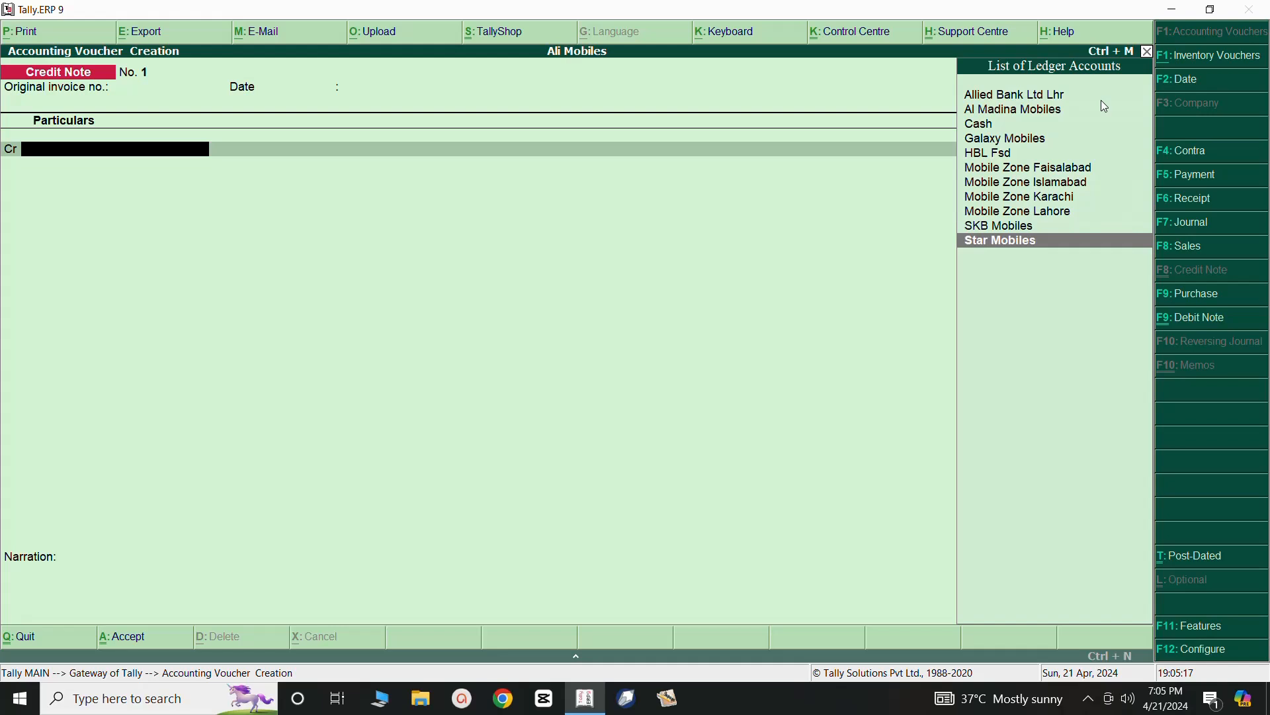
pyautogui.press('Up')
pyautogui.press('Up')
pyautogui.press('Up')
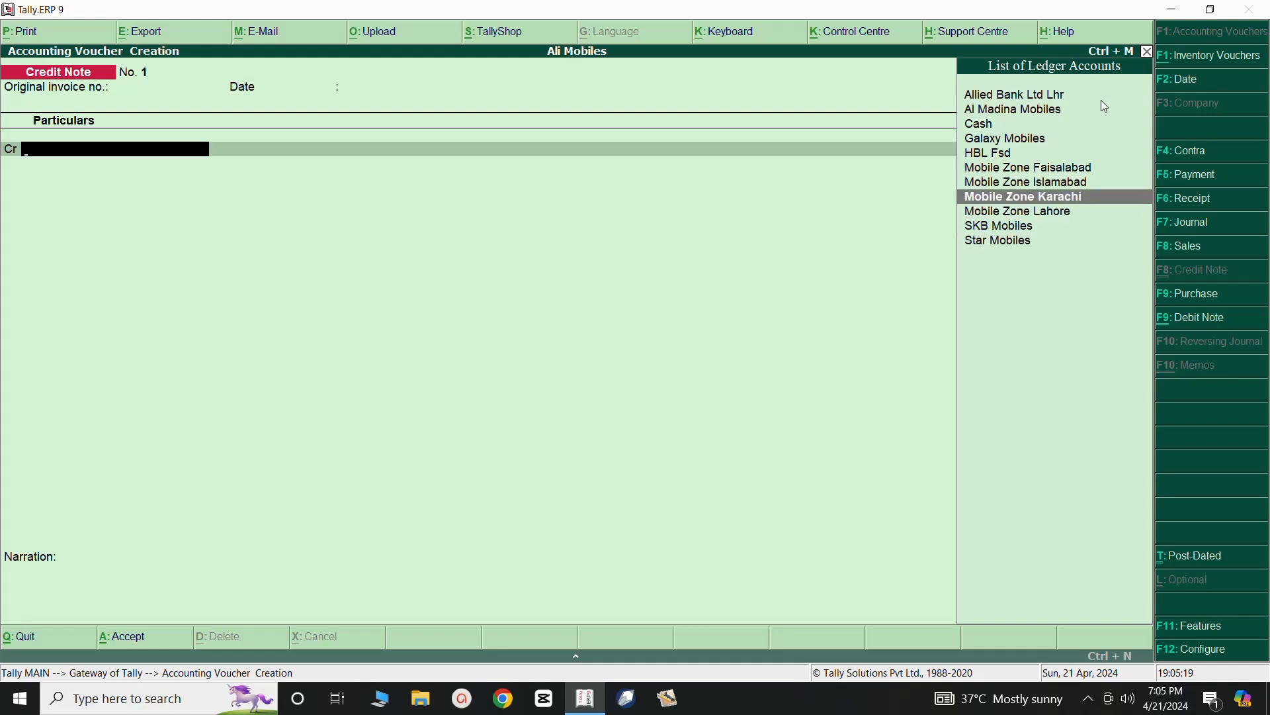
pyautogui.press('Up')
pyautogui.press('Up')
pyautogui.press('Up')
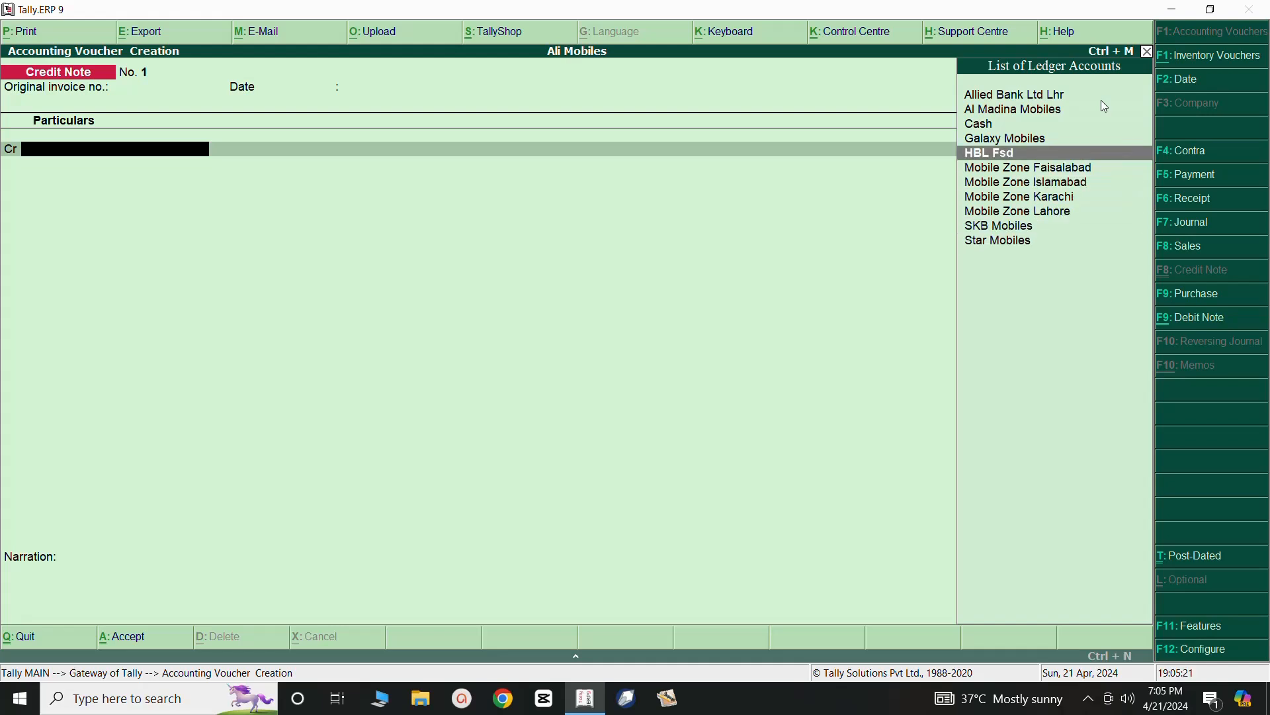
pyautogui.press('Up')
pyautogui.press('Up')
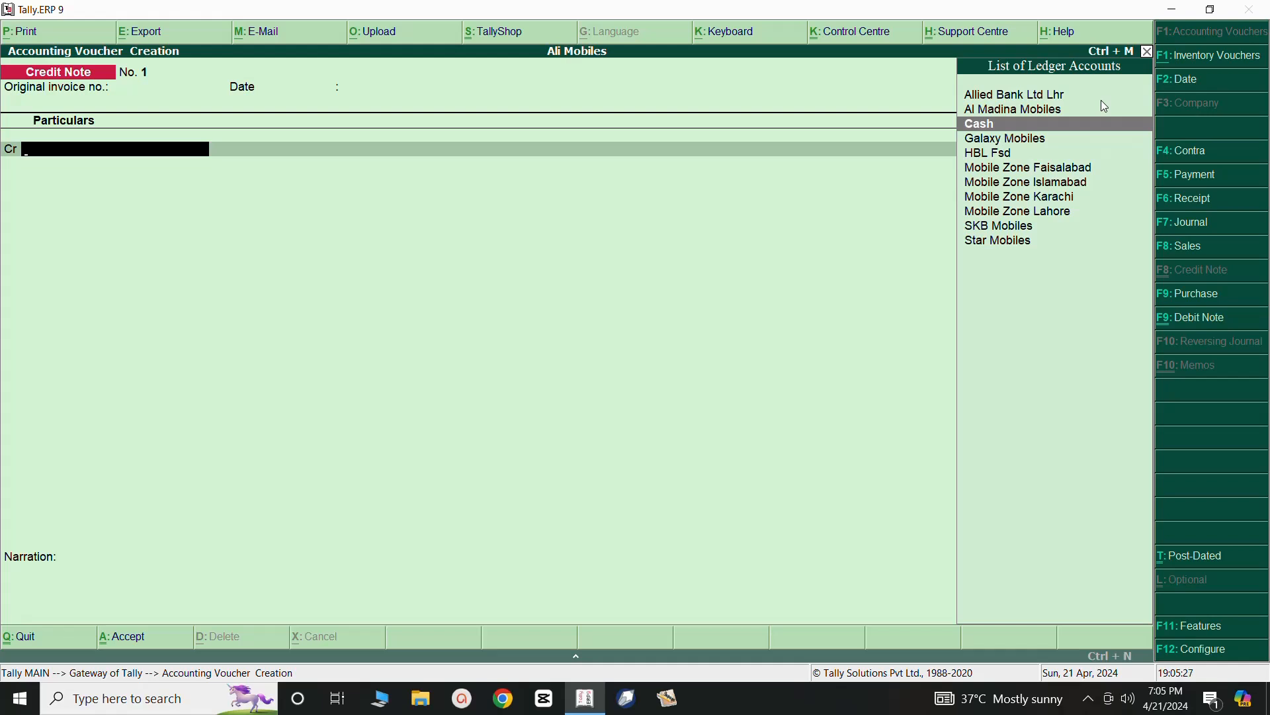
pyautogui.press('Up')
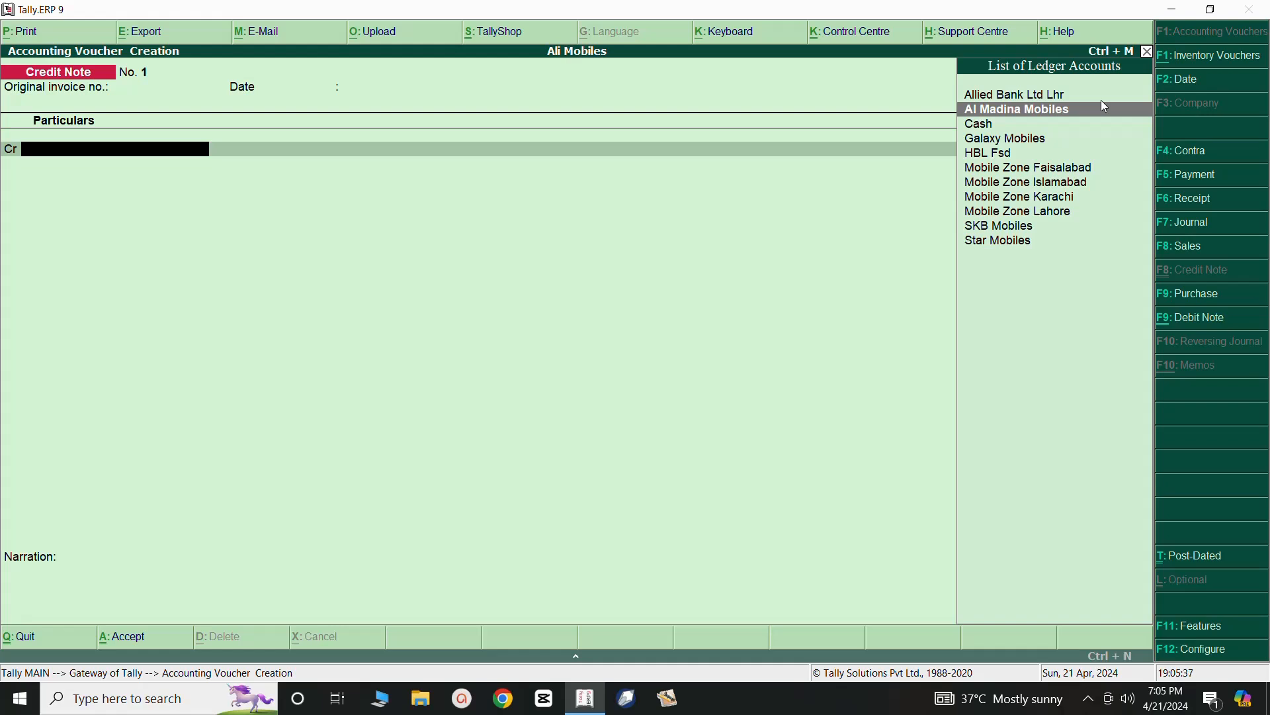
pyautogui.press('Return')
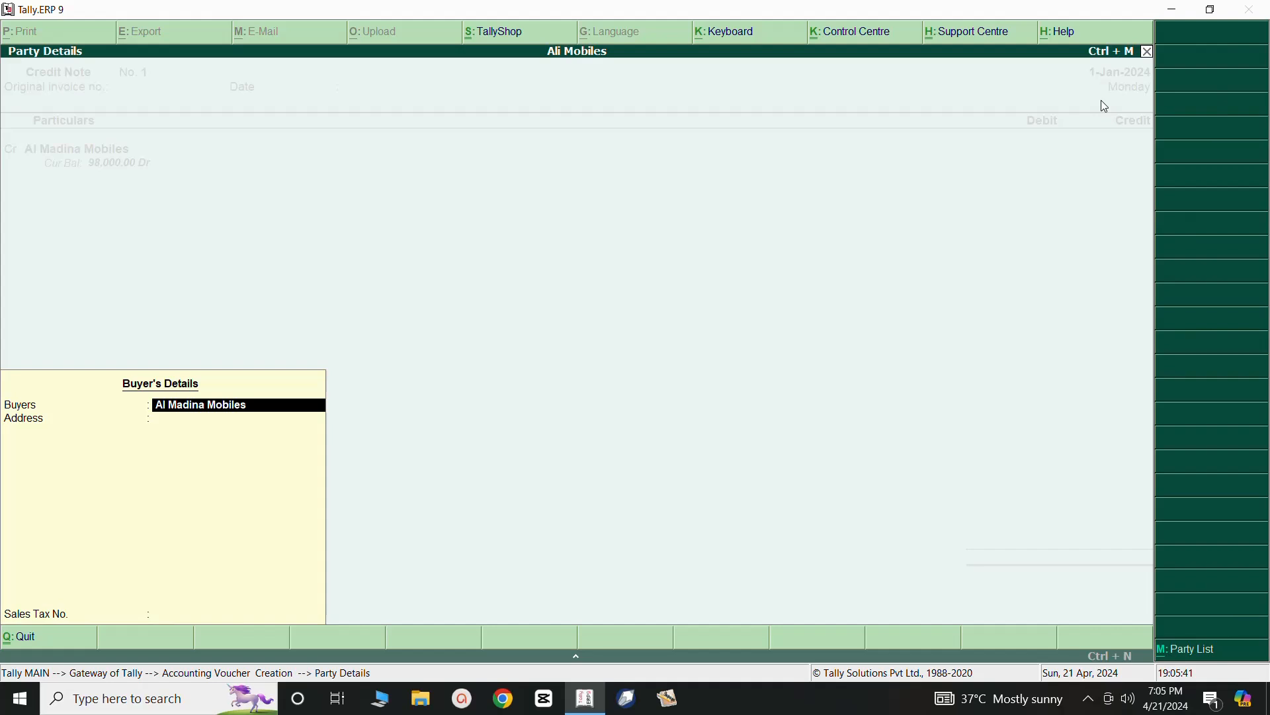
# Accept the buyer's details for the credited party, leaving the address and sales tax number blank
pyautogui.press('Return')
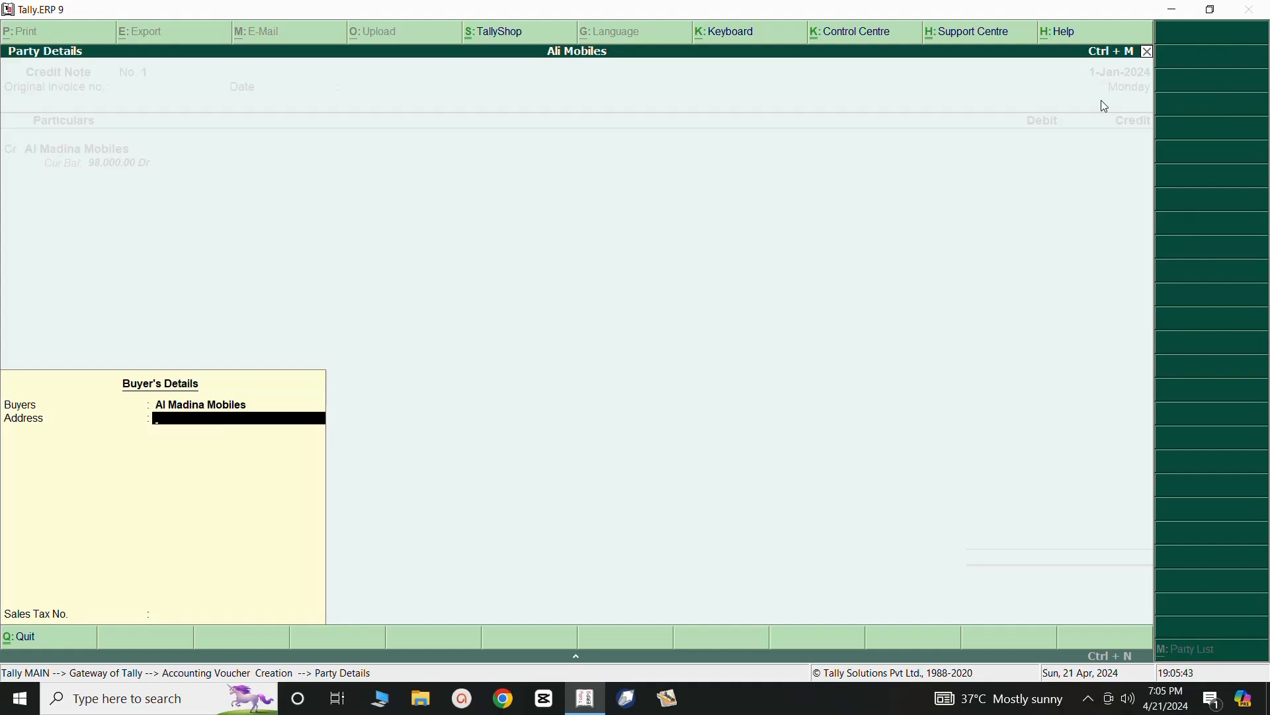
pyautogui.press('Return')
pyautogui.press('Return')
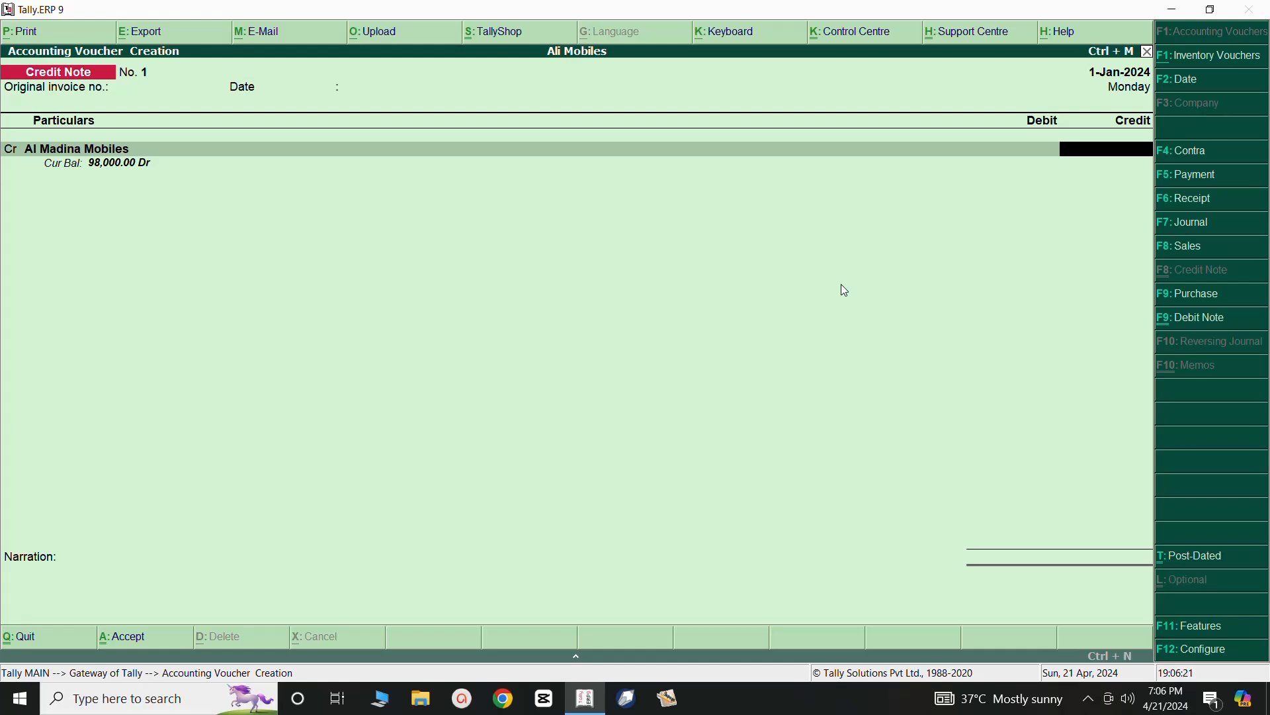
# Set the party's credit amount to 15,000 and adjust it in full as Agst Ref against pending bill 2
pyautogui.write('5000')
pyautogui.press('Return')
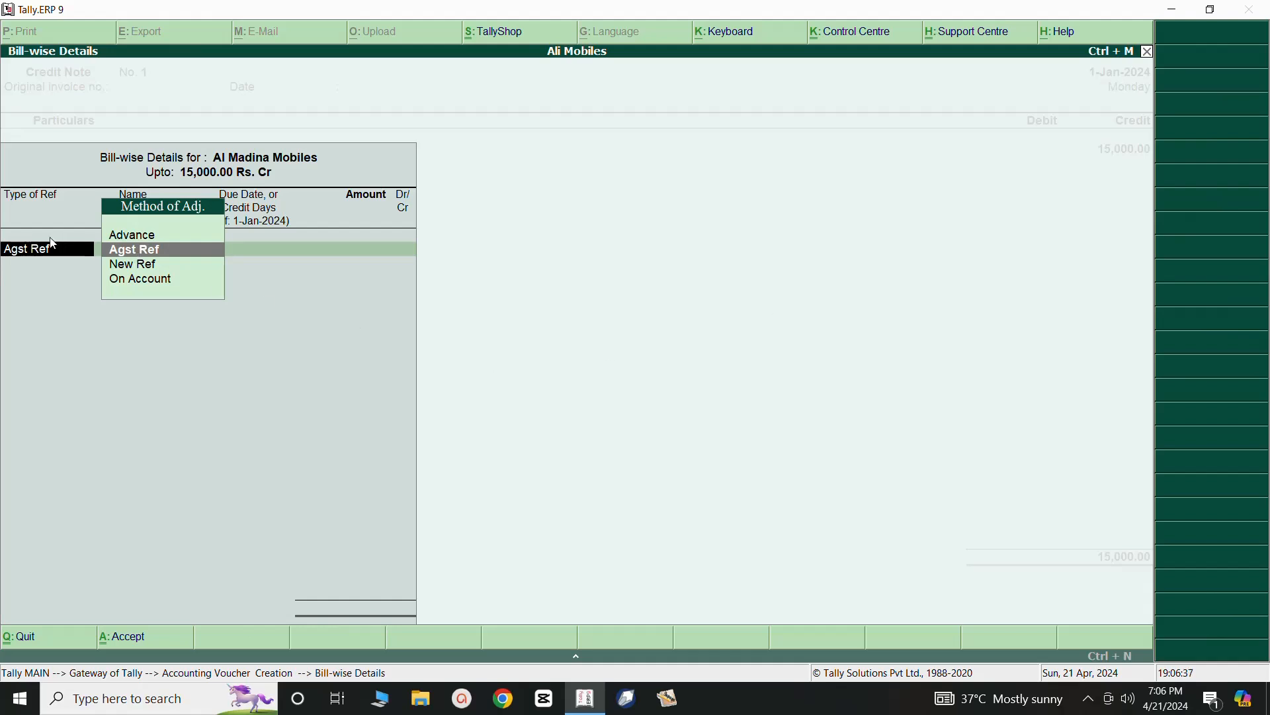
pyautogui.click(146, 251)
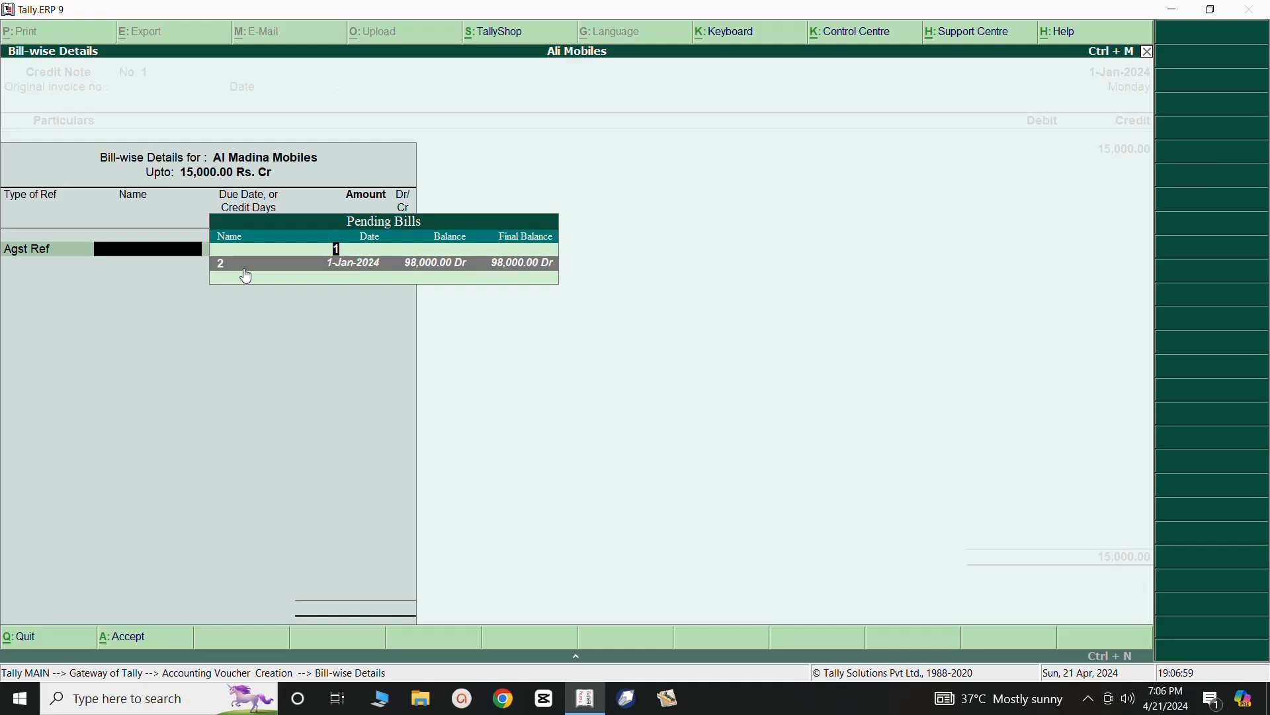
pyautogui.press('Return')
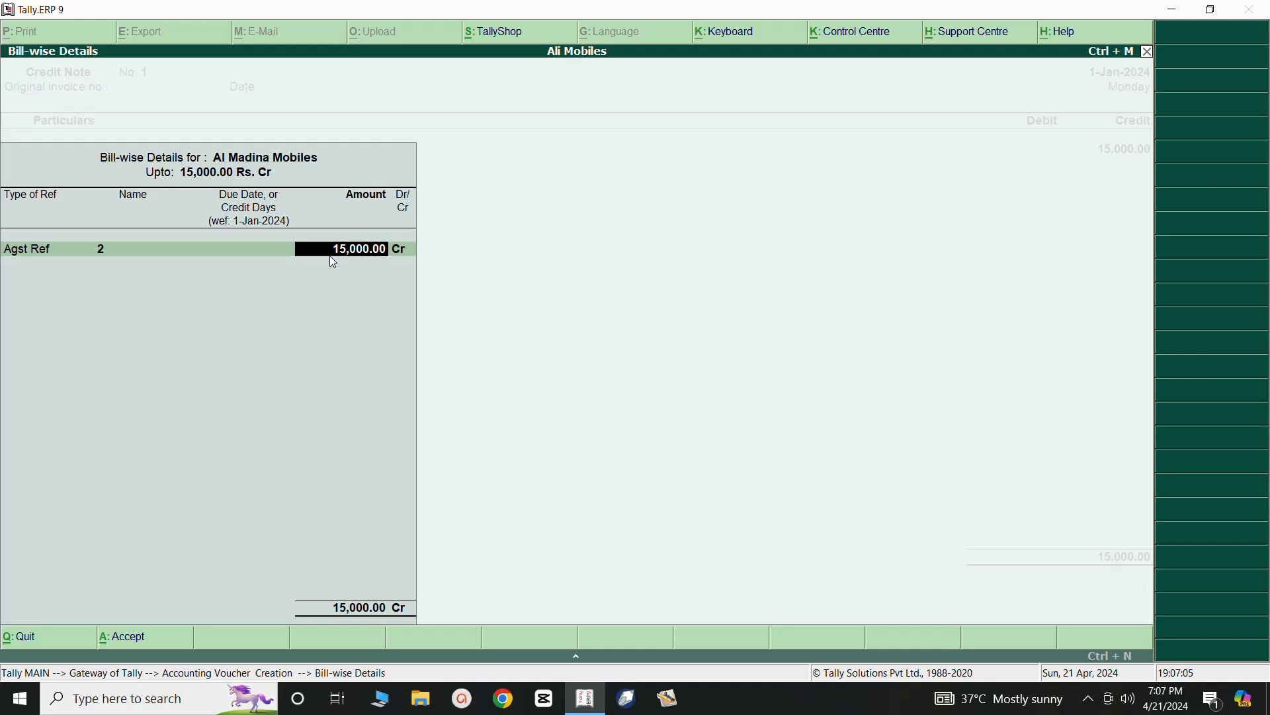
pyautogui.press('Return')
pyautogui.press('Return')
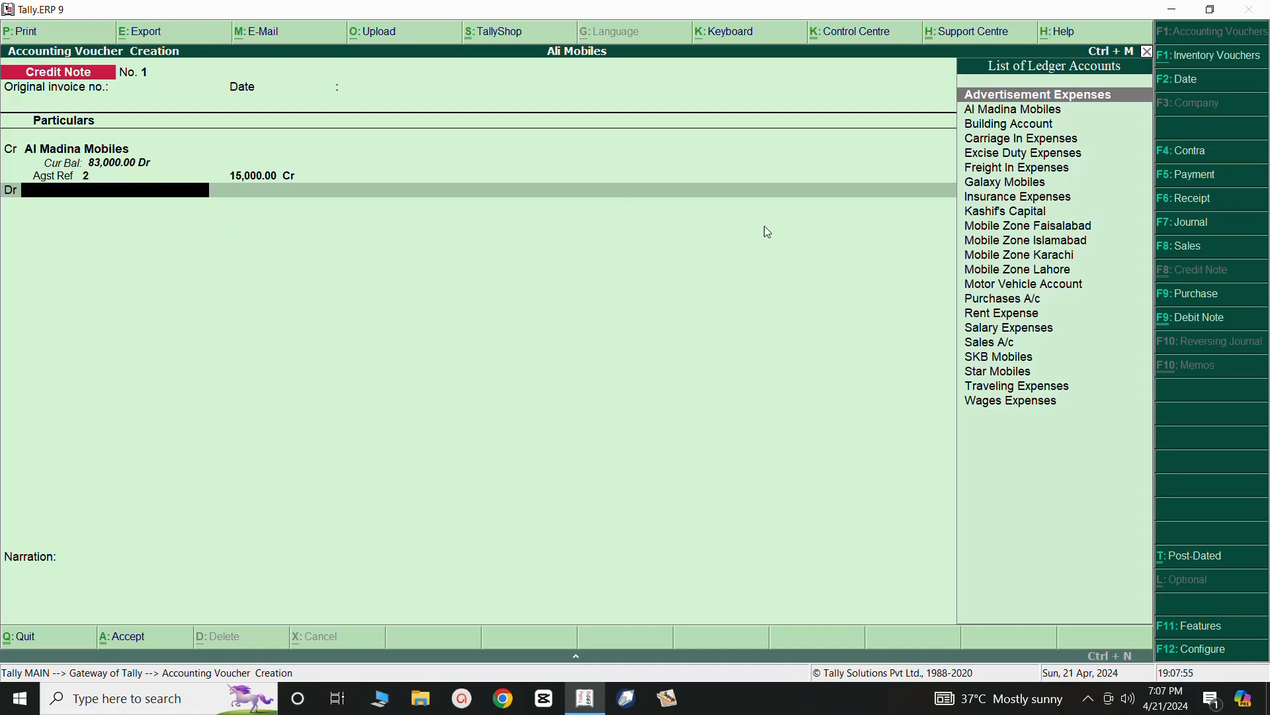
# Debit Sales A/c for 15,000 and allocate the returned stock as 1 Pcs of Nokia at a rate of 15,000
pyautogui.click(979, 350)
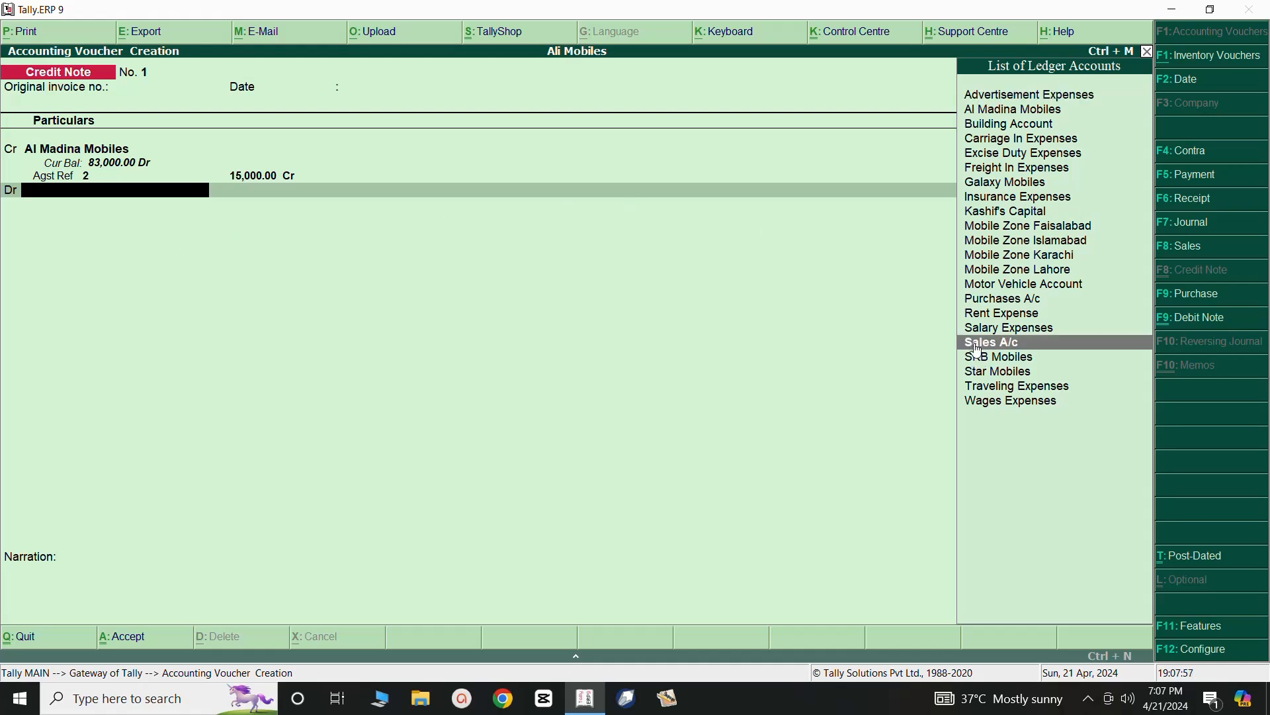
pyautogui.click(973, 344)
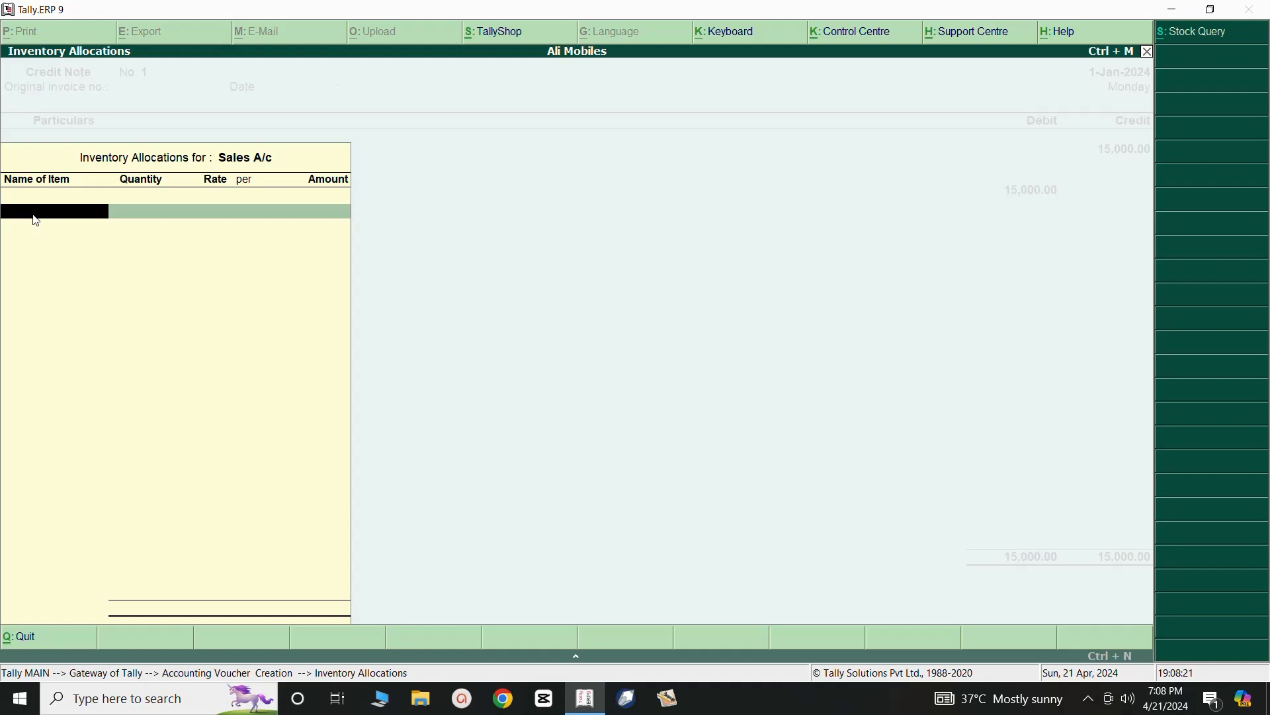
pyautogui.write('N')
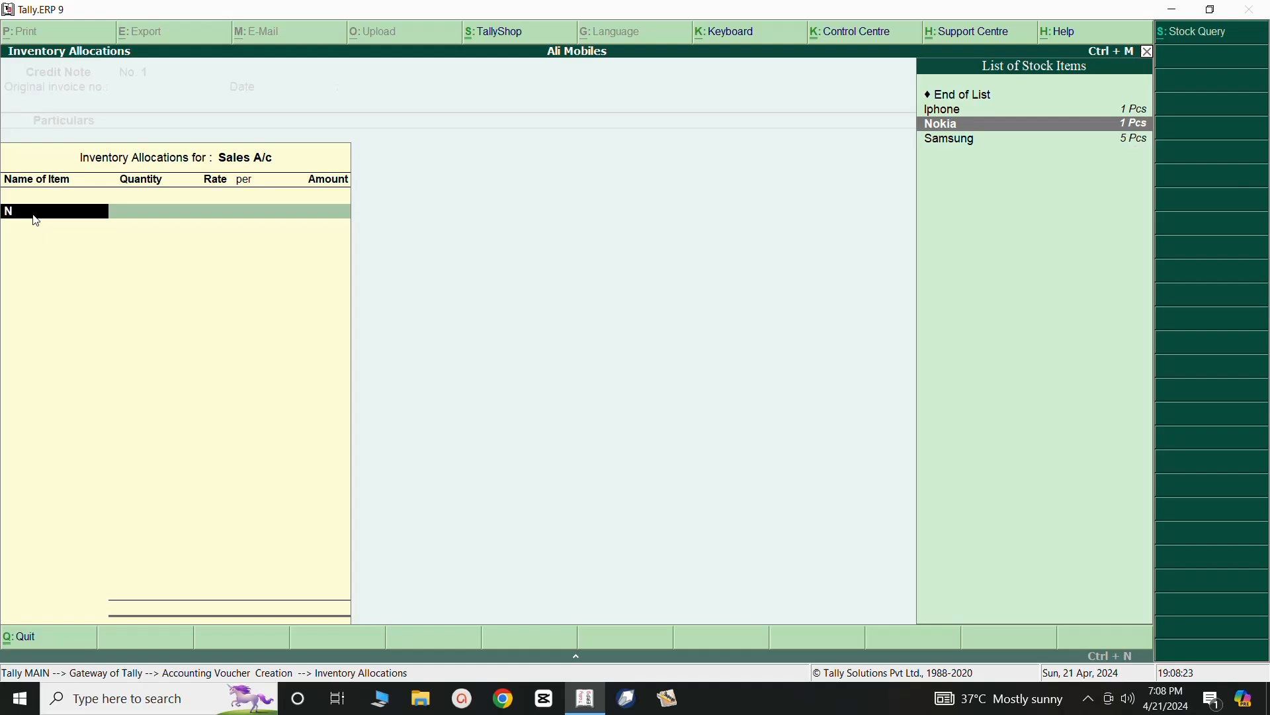
pyautogui.click(955, 131)
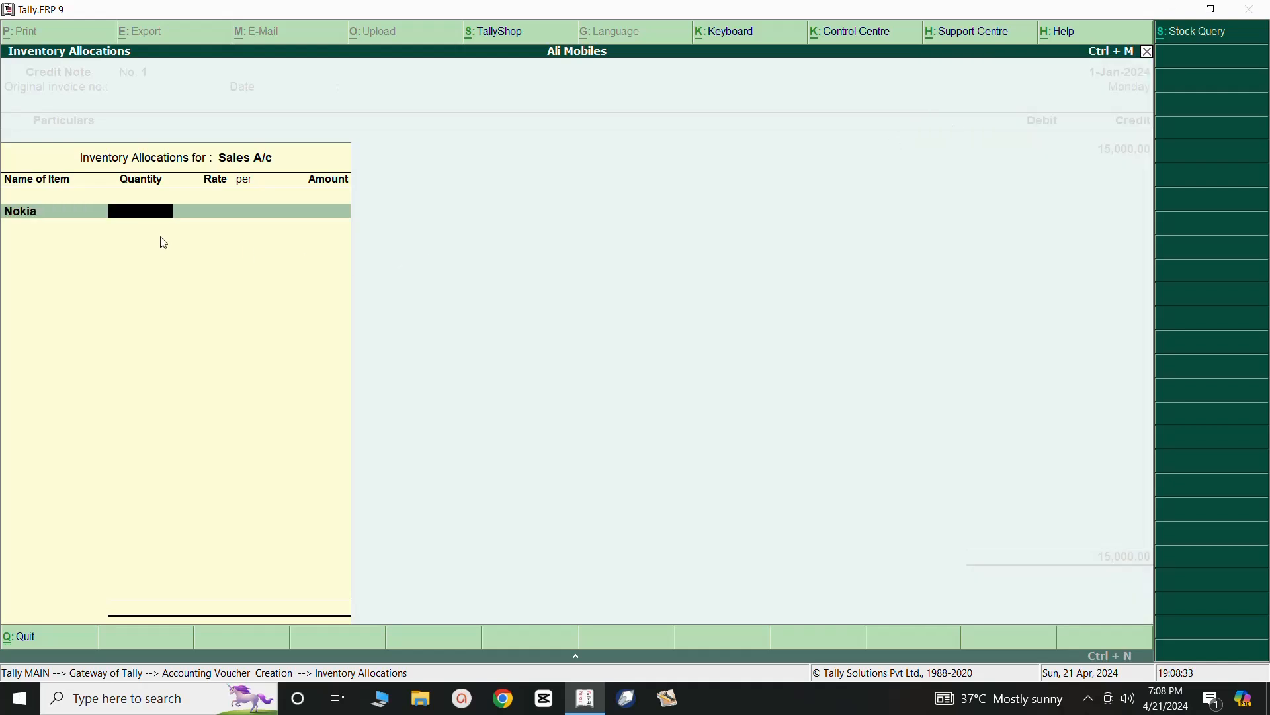
pyautogui.write('1')
pyautogui.press('Return')
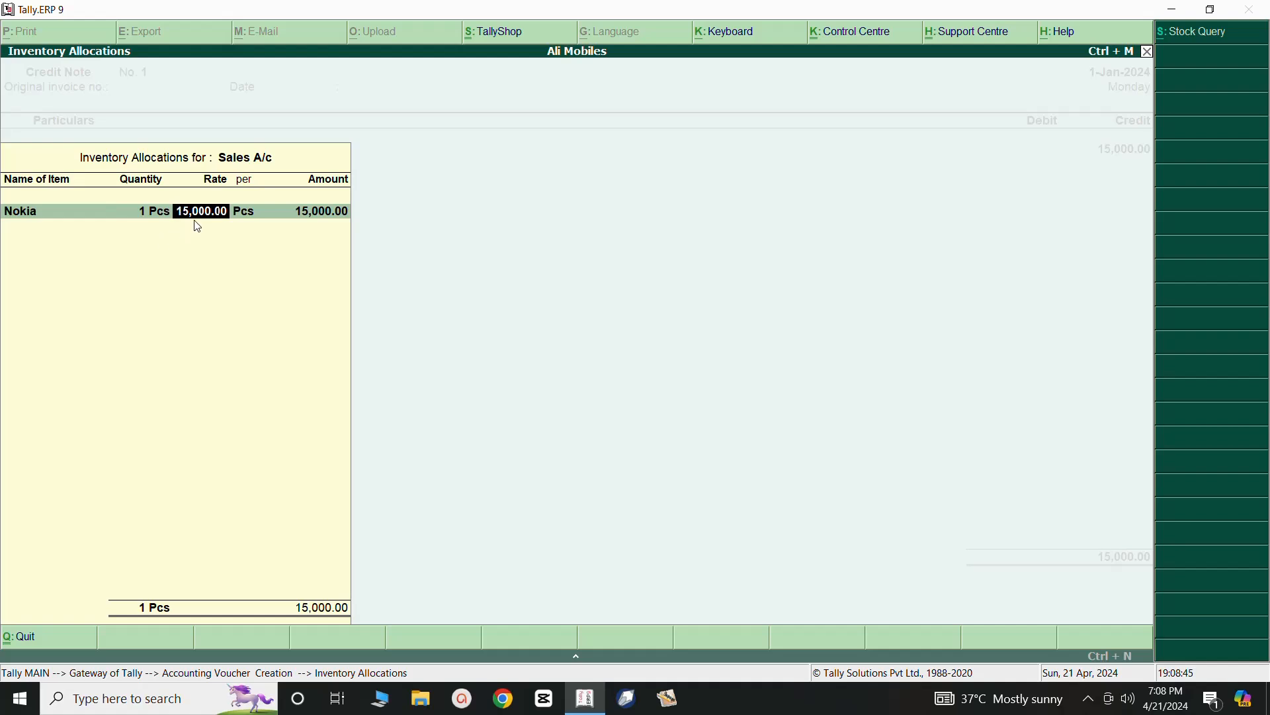
pyautogui.press('Return')
pyautogui.press('Return')
pyautogui.press('Return')
pyautogui.press('Return')
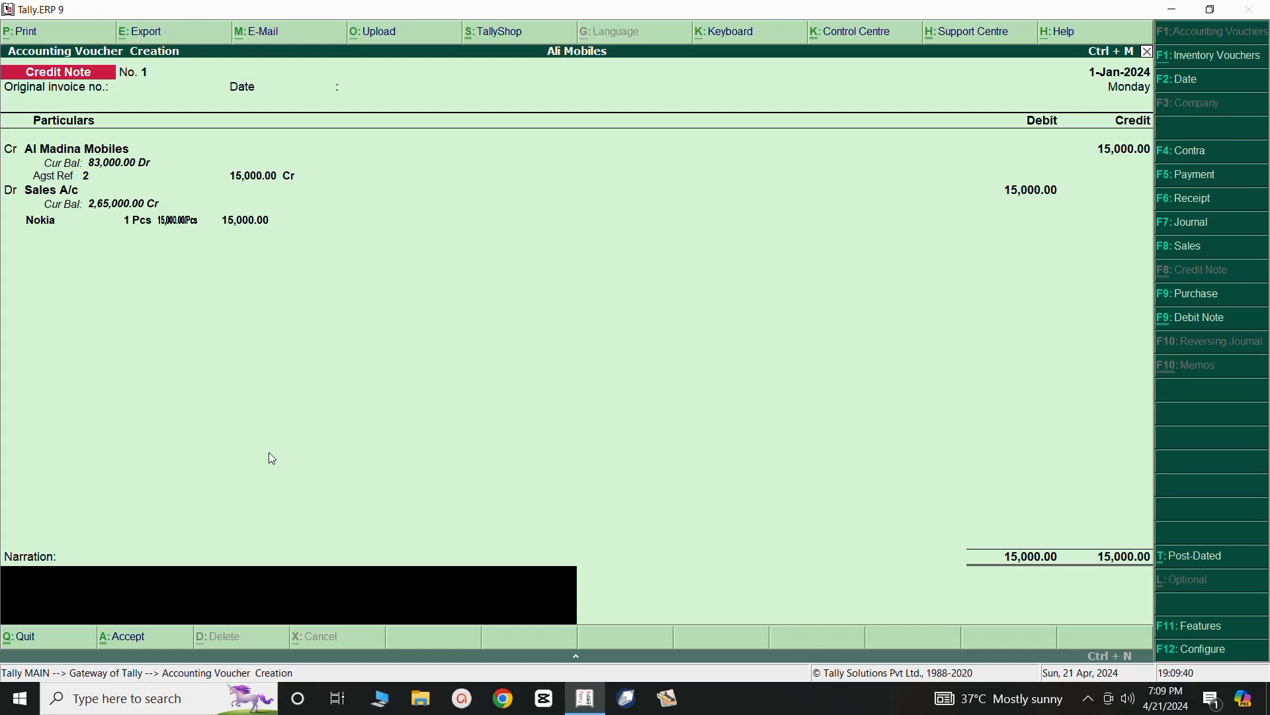
# Save the credit note without a narration and return to the Gateway of Tally
pyautogui.press('Return')
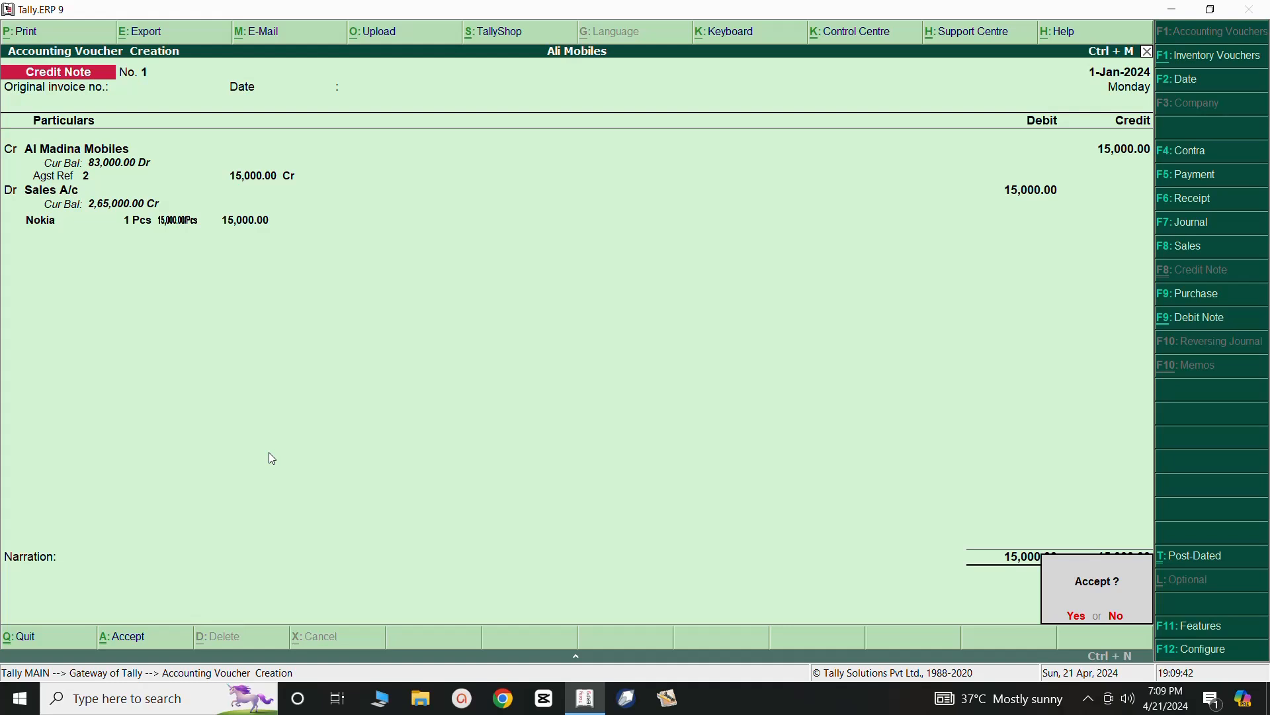
pyautogui.press('Return')
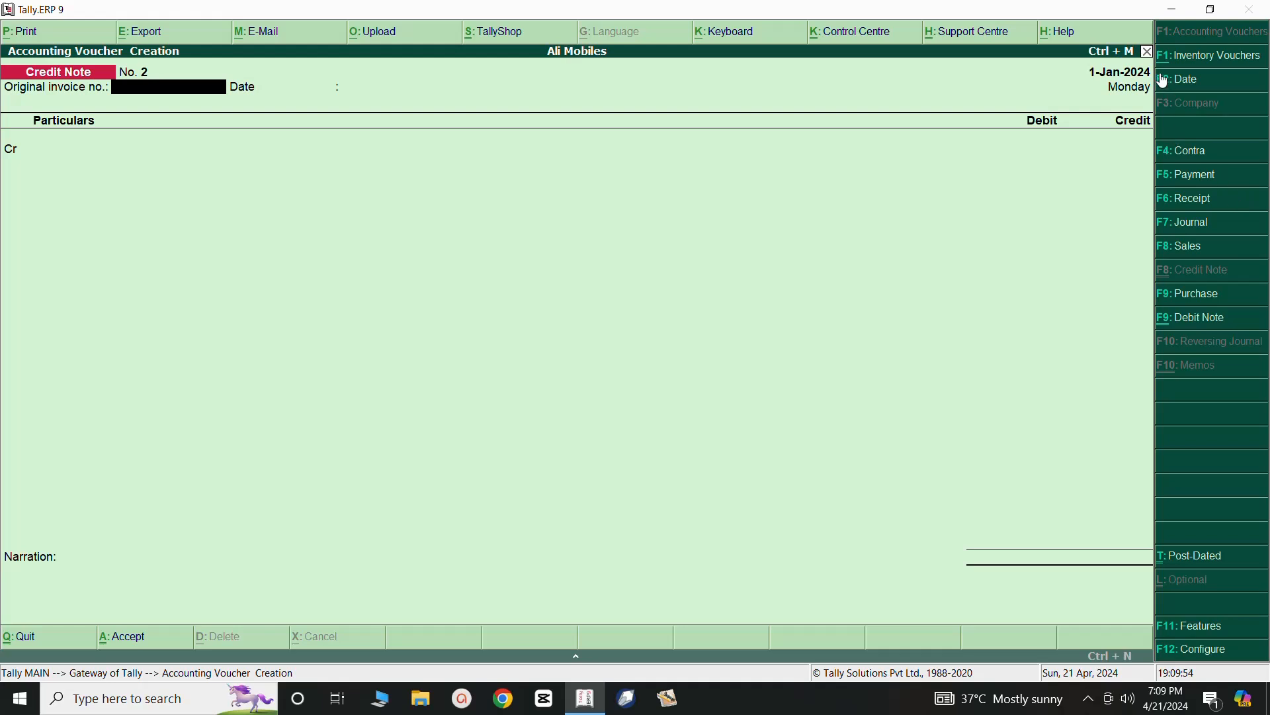
pyautogui.click(1149, 52)
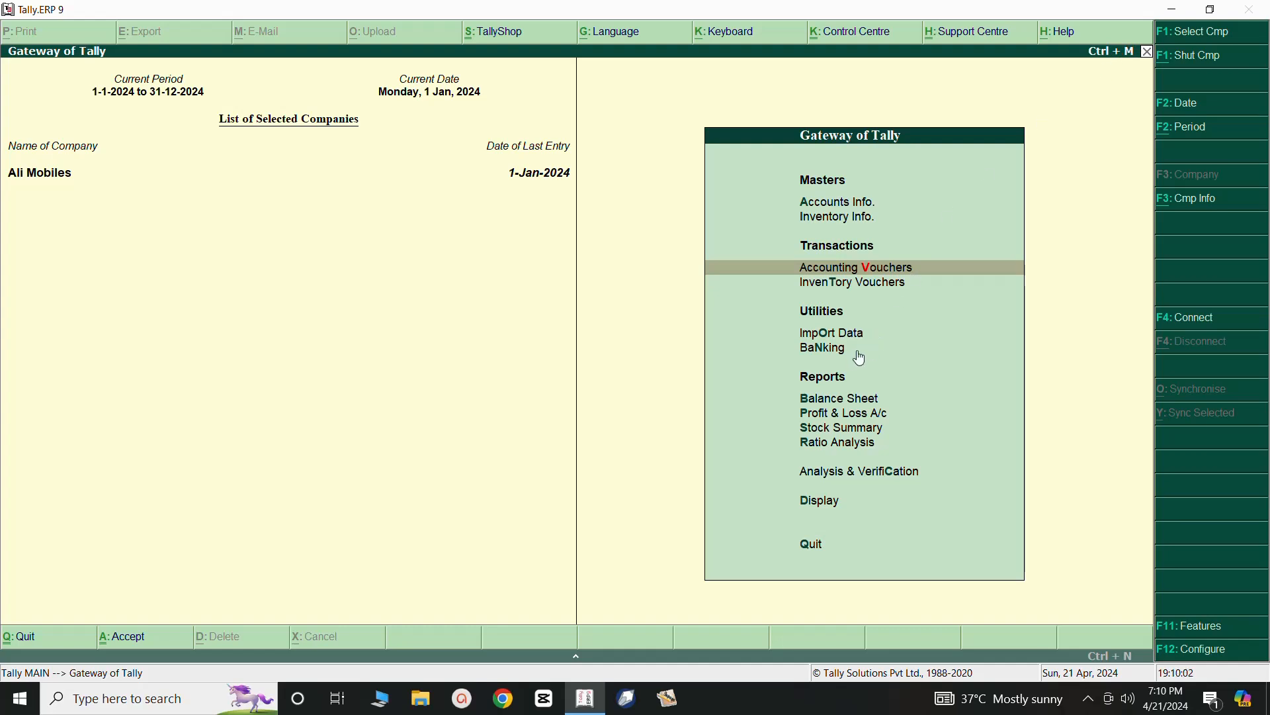
# Open the Balance Sheet and drill down through Current Assets to the Sundry Debtors group summary
pyautogui.click(808, 402)
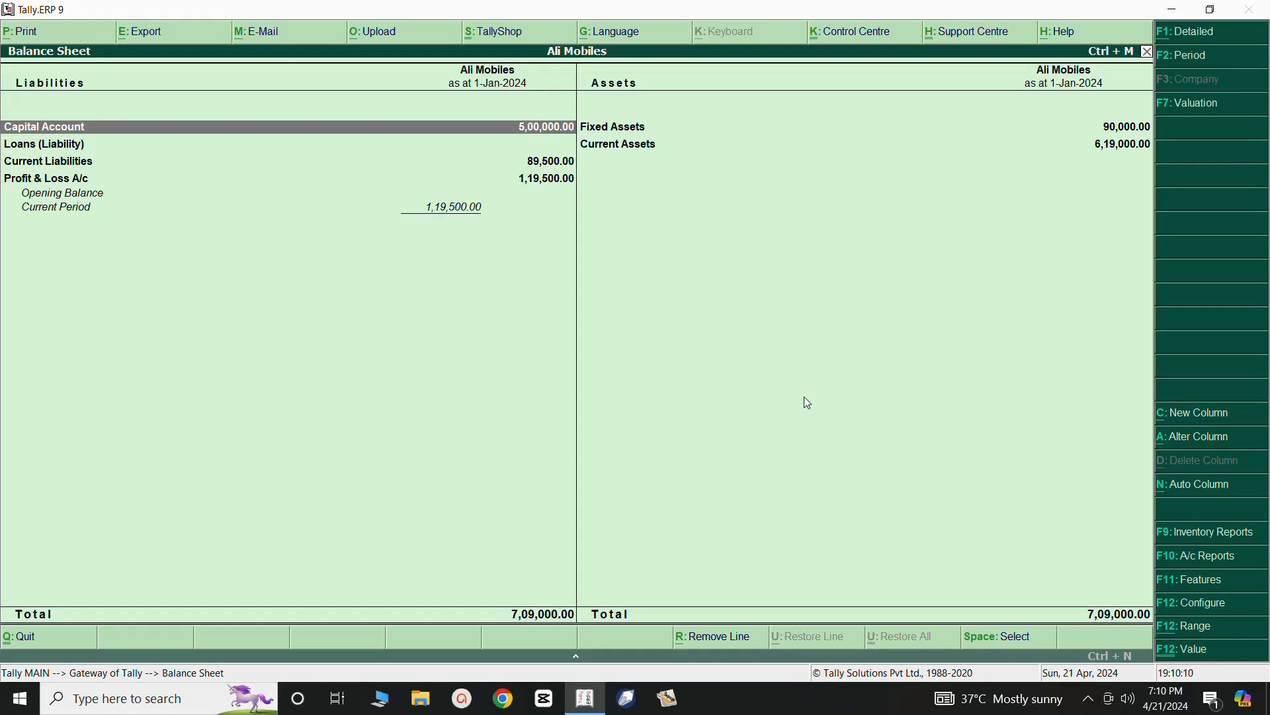
pyautogui.click(592, 146)
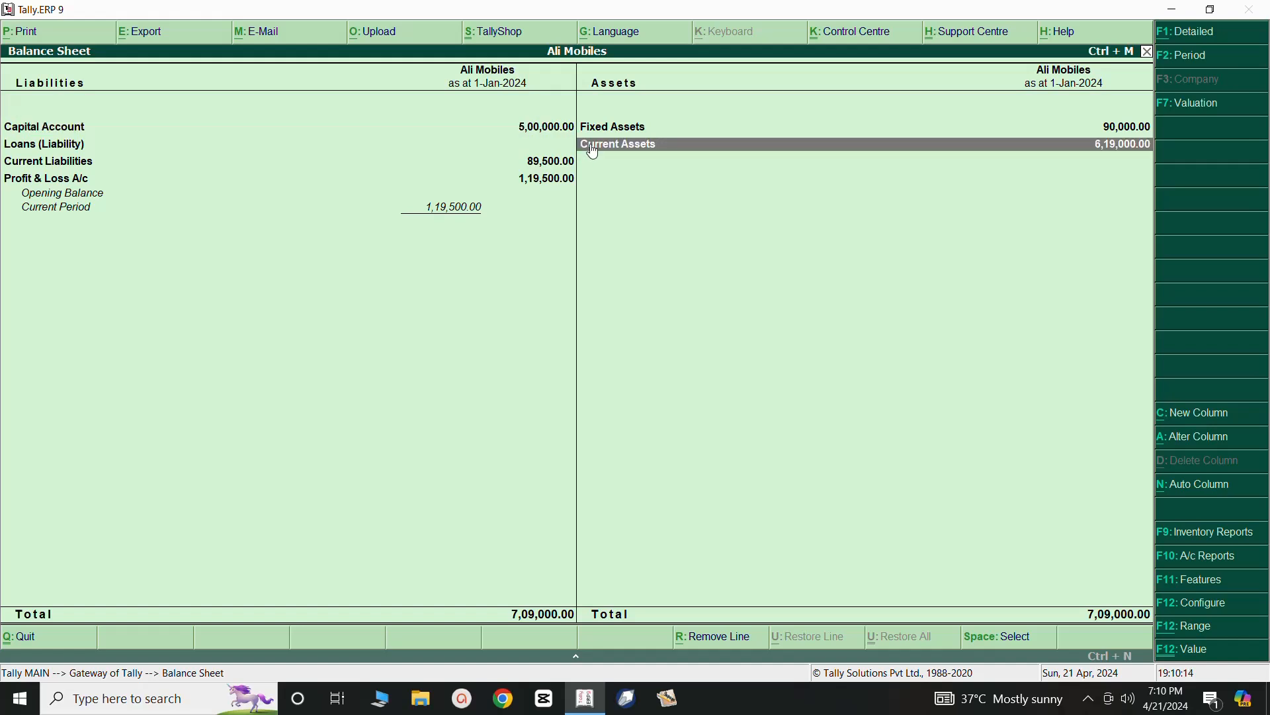
pyautogui.click(591, 145)
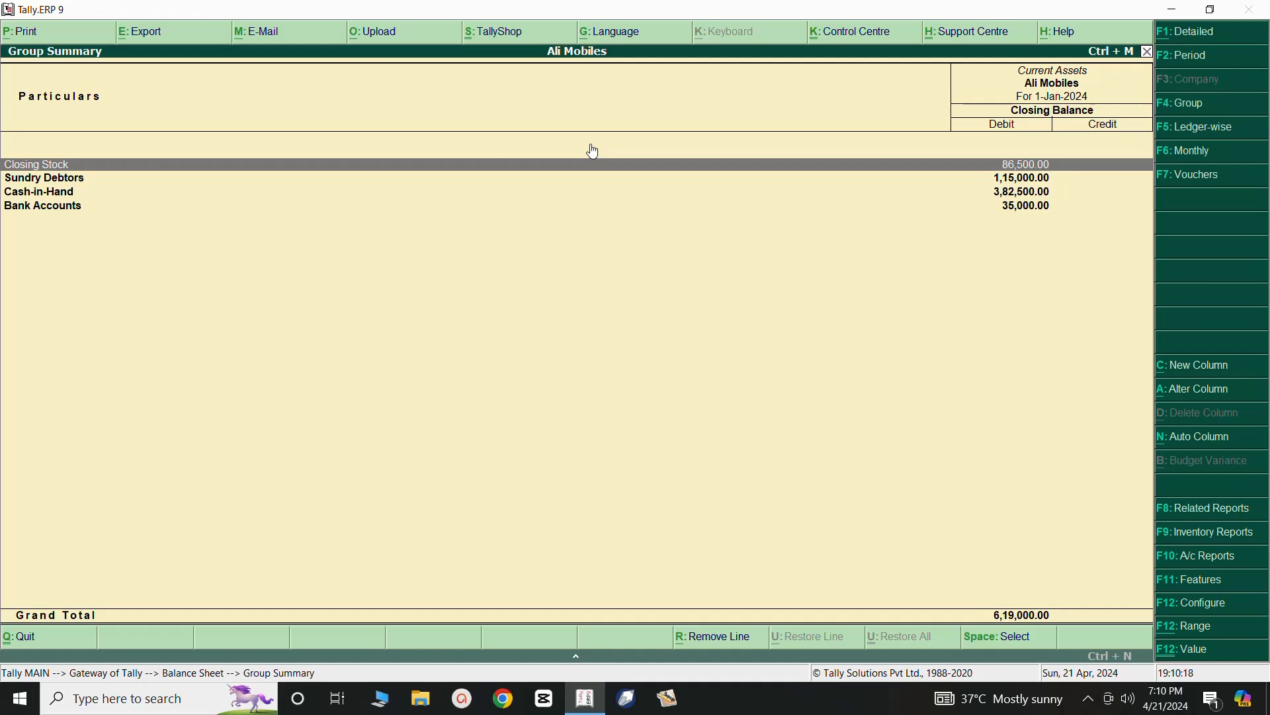
pyautogui.press('Down')
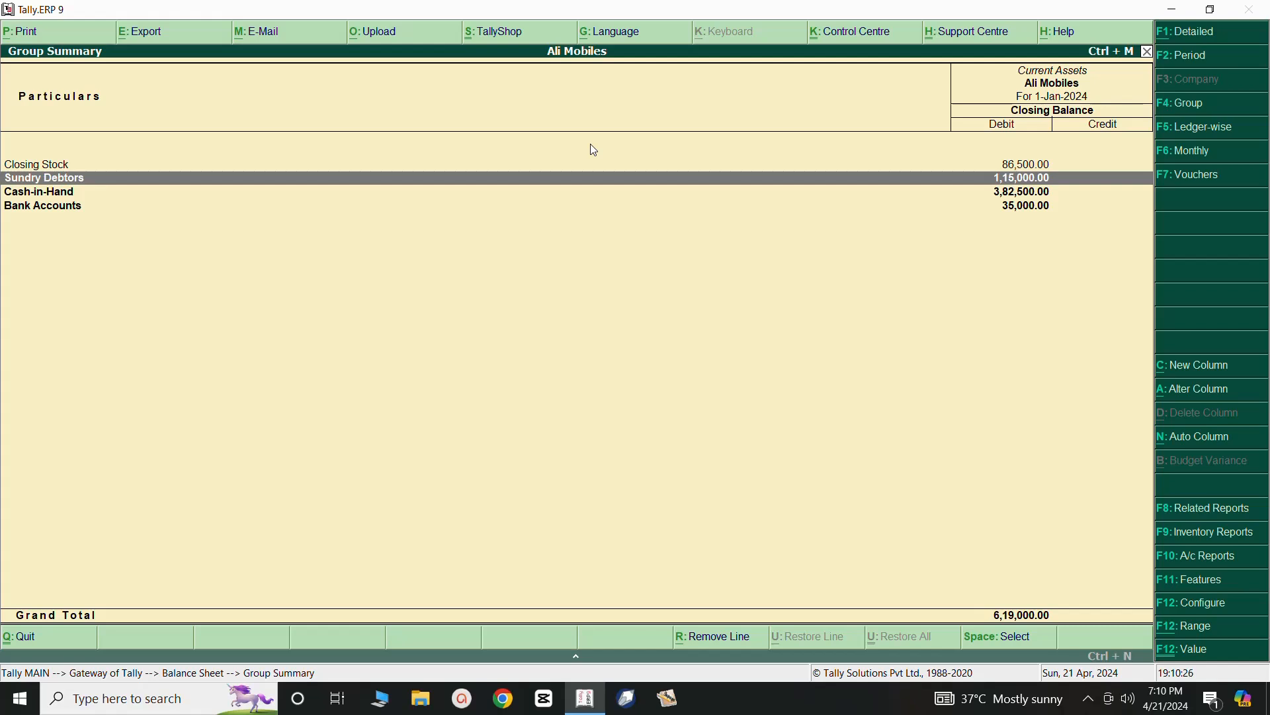
pyautogui.press('Return')
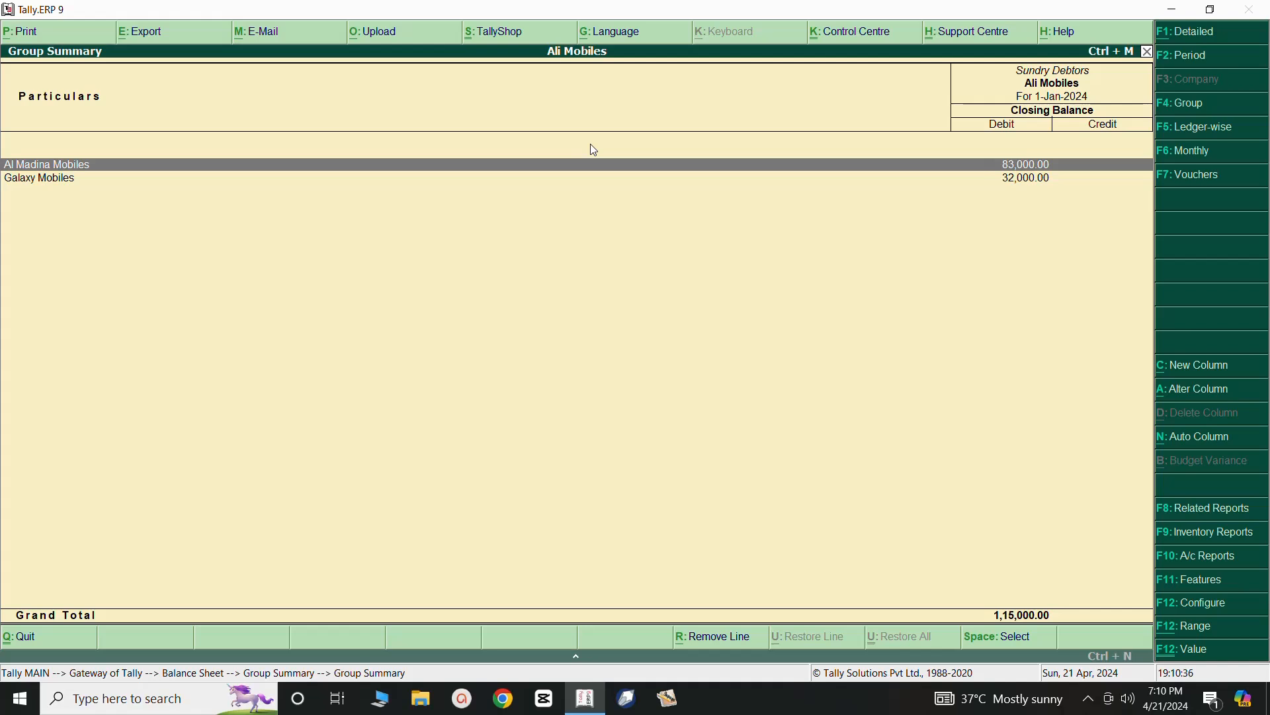
# Open the January ledger vouchers of Al Madina Mobiles and review the recorded entries
pyautogui.press('Down')
pyautogui.press('Up')
pyautogui.press('Return')
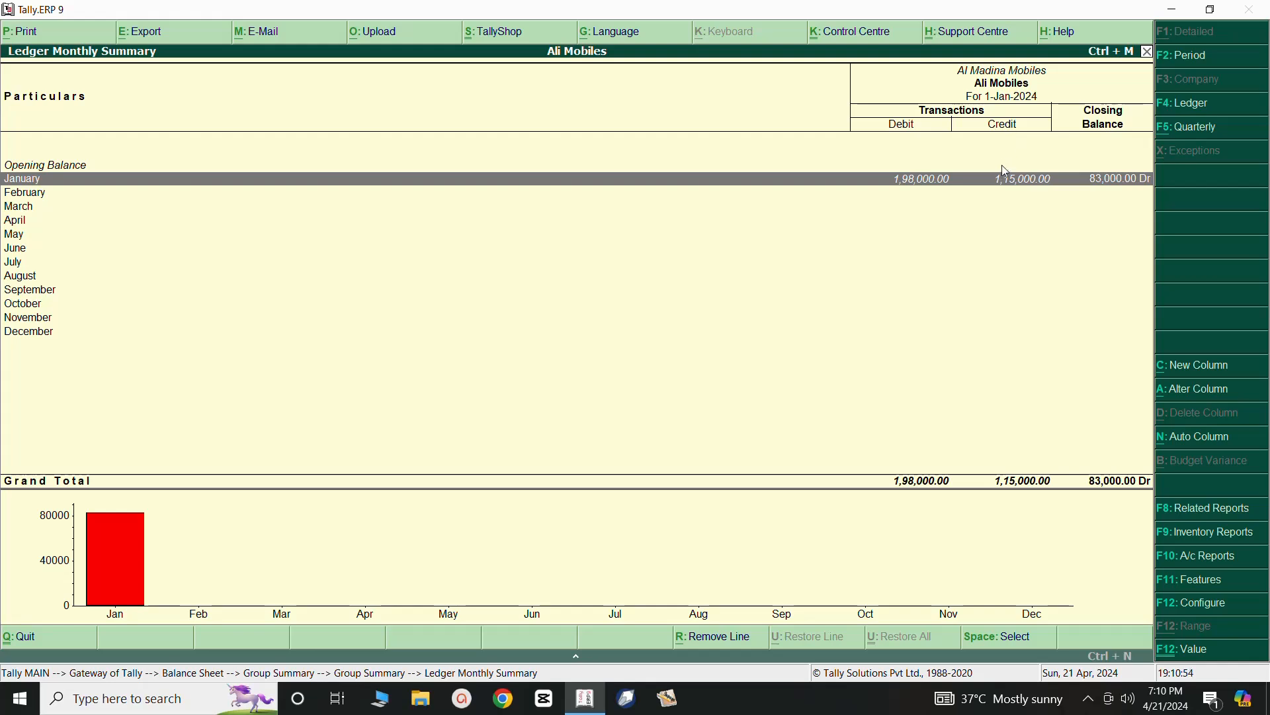
pyautogui.click(1114, 183)
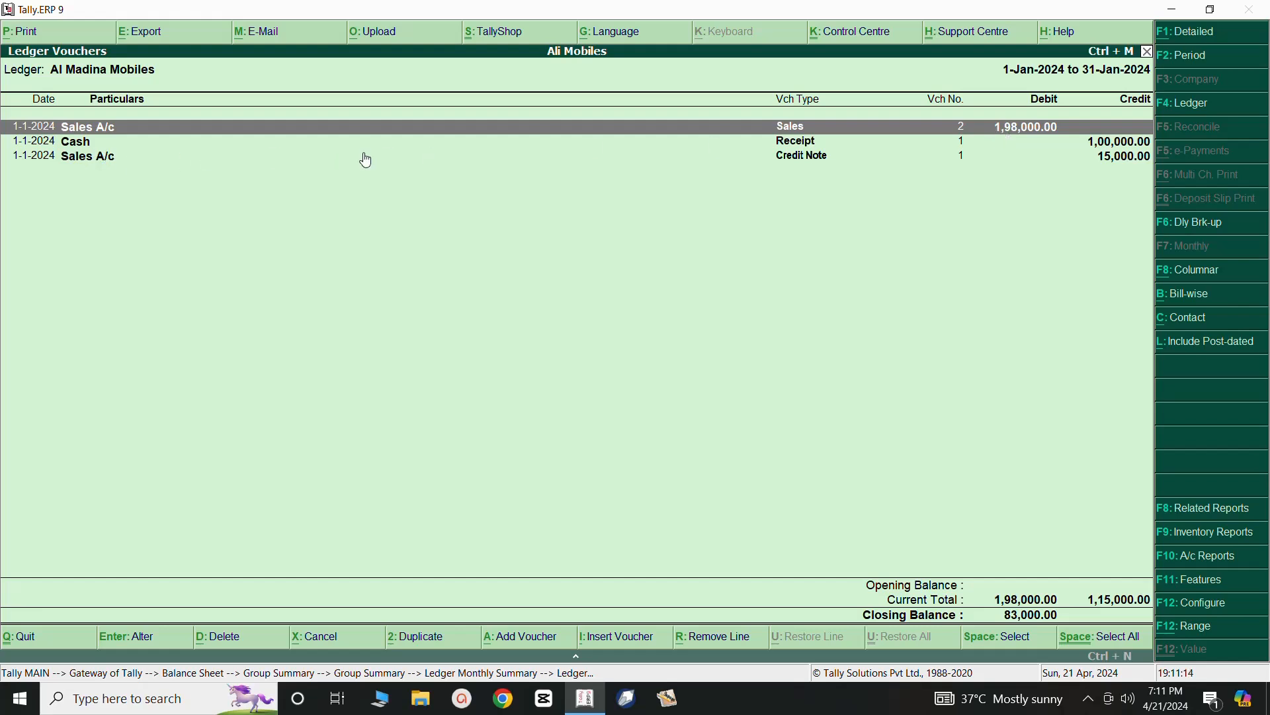
pyautogui.press('Down')
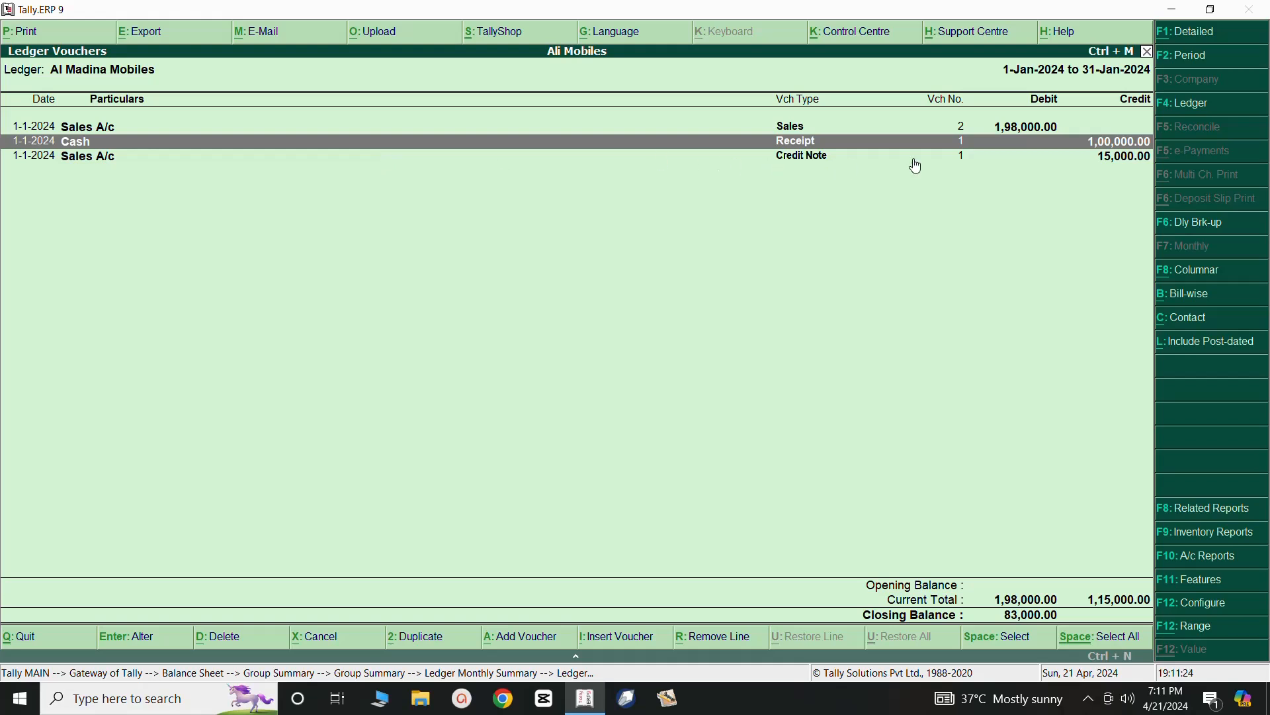
# Open the credit note voucher from Al Madina Mobiles' January ledger vouchers, review its entries, and quit without changes
pyautogui.click(1095, 158)
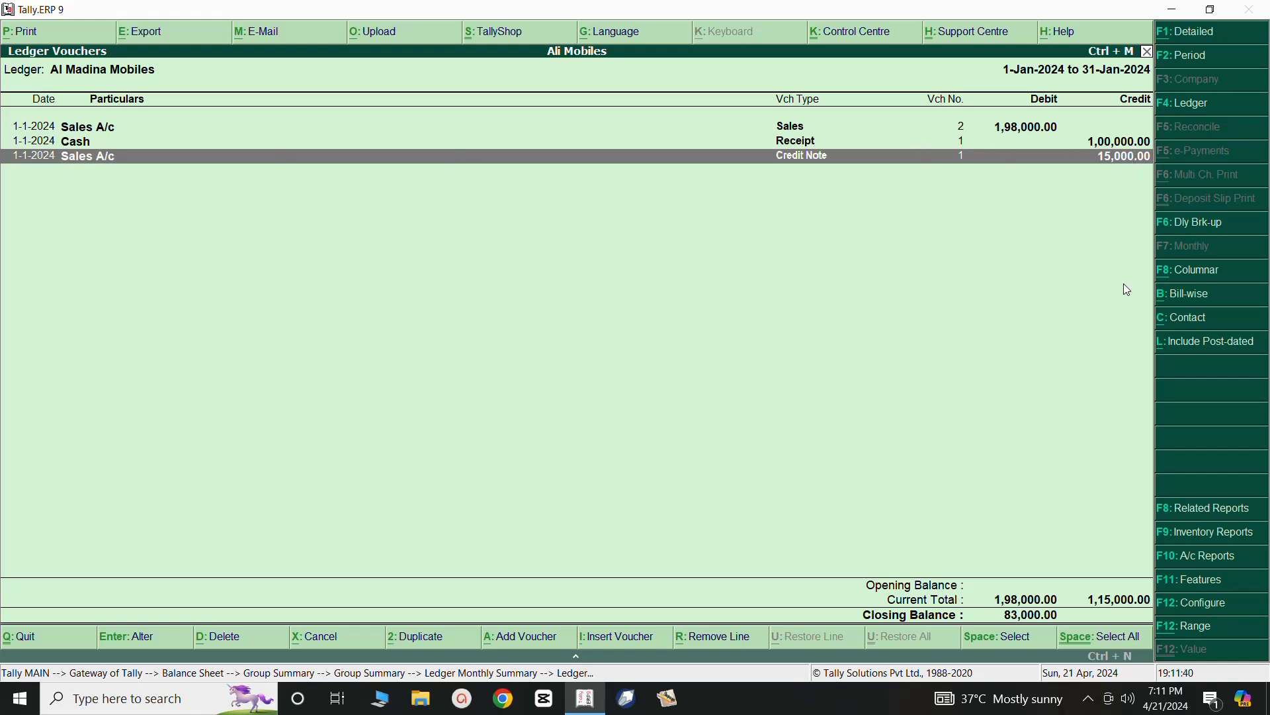
pyautogui.press('Return')
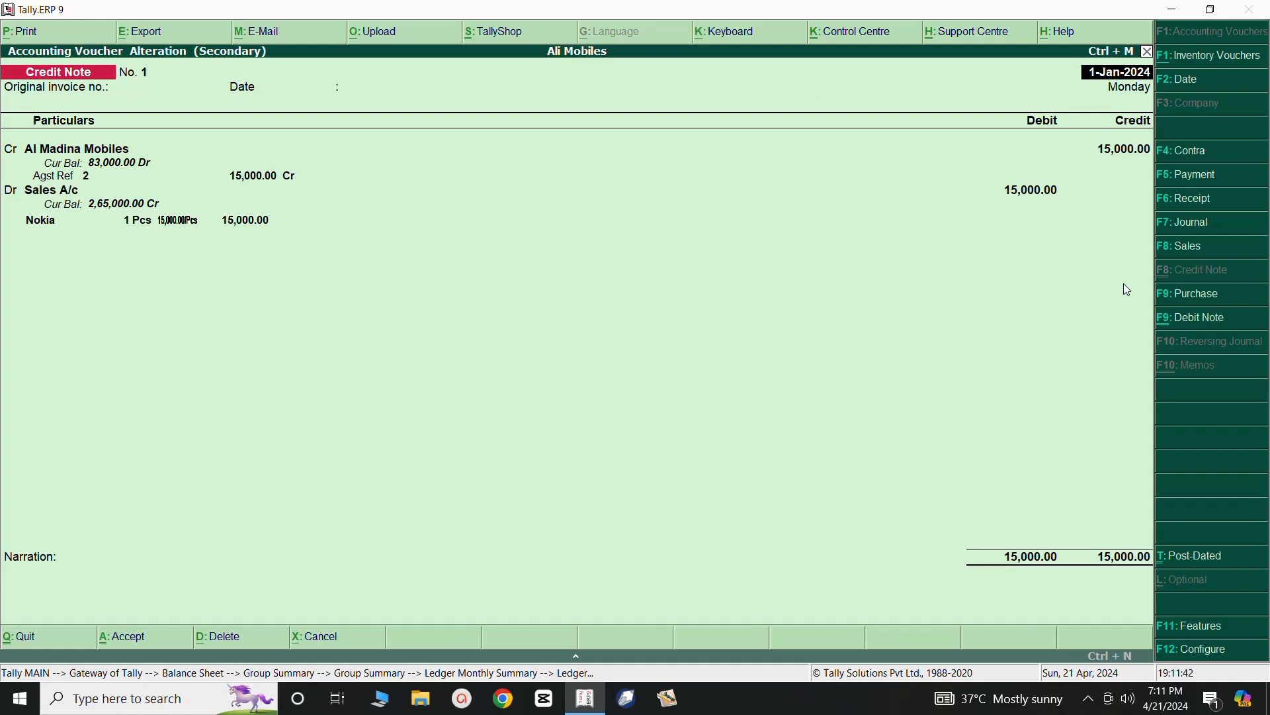
pyautogui.press('Escape')
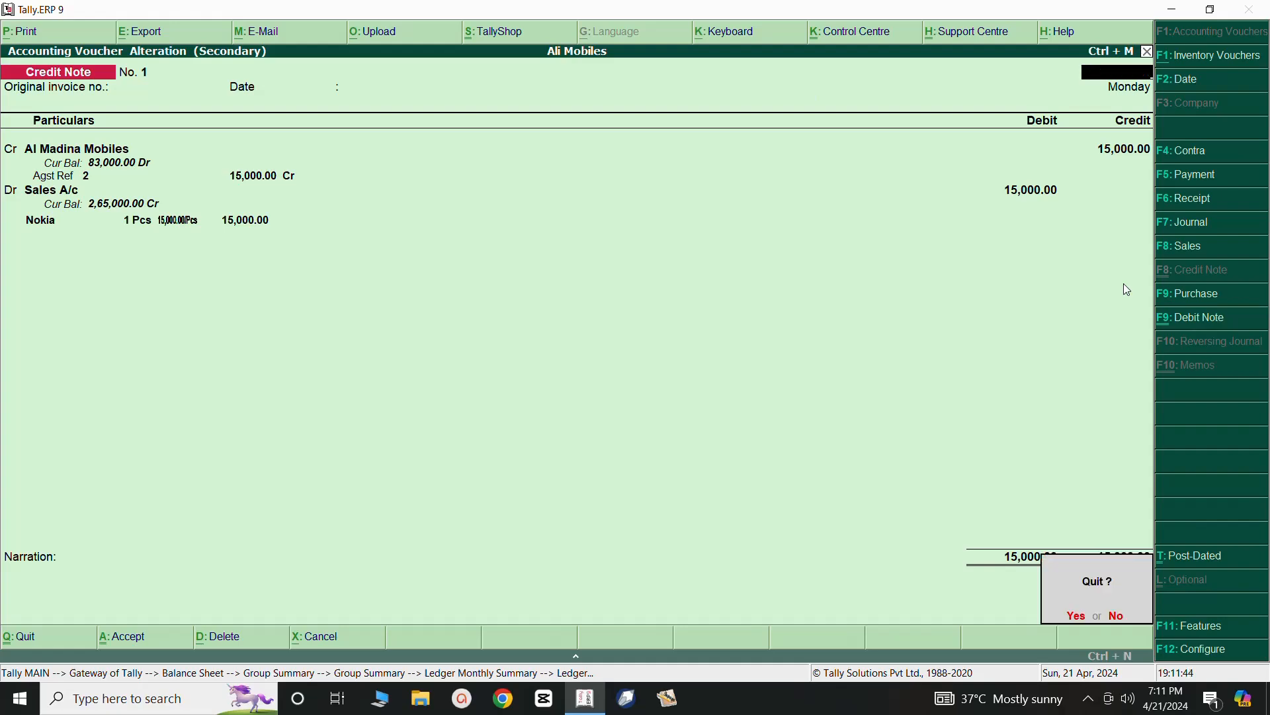
pyautogui.press('Return')
# Back out of the ledger and Balance Sheet reports to the Gateway of Tally
pyautogui.press('Escape')
pyautogui.press('Escape')
pyautogui.press('Escape')
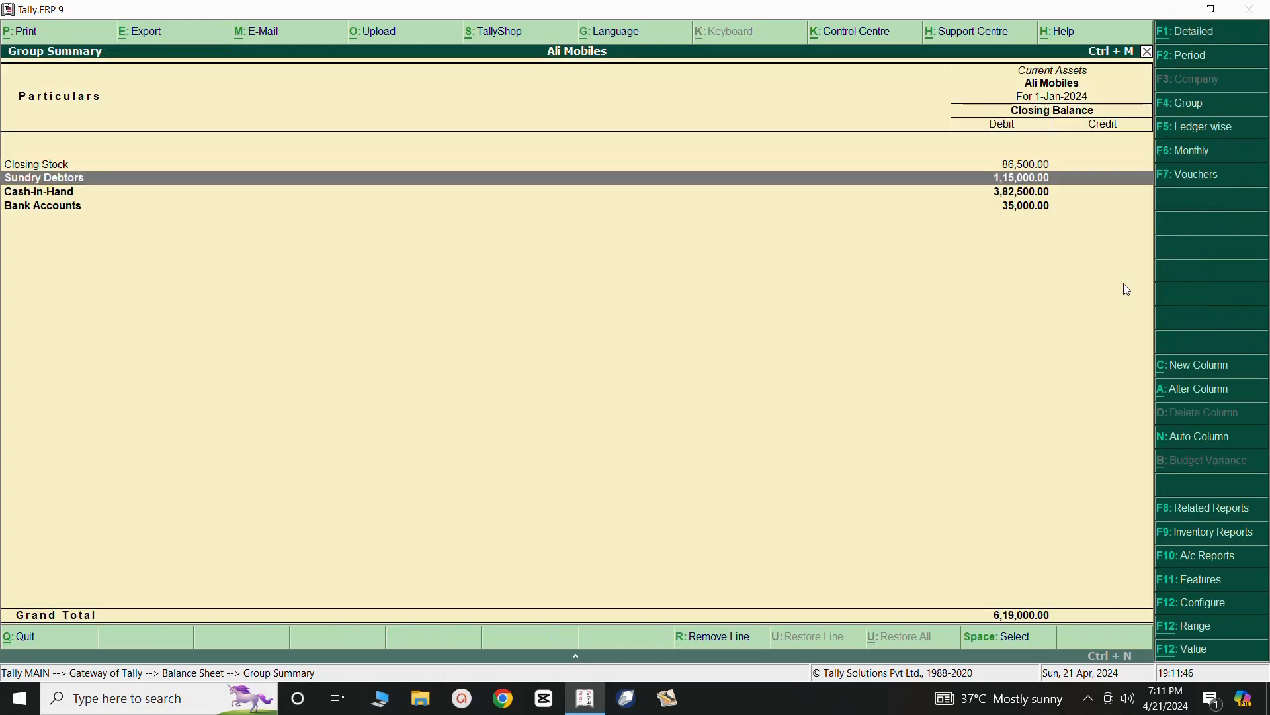
pyautogui.press('Escape')
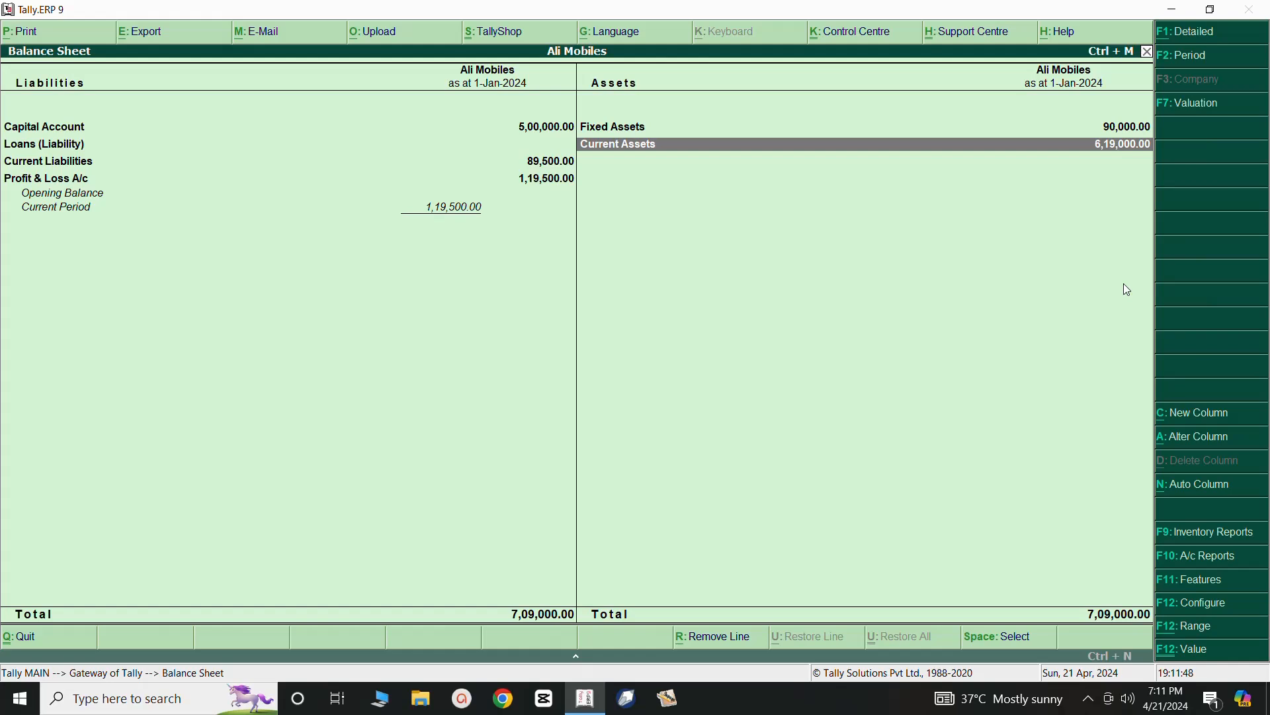
pyautogui.press('Escape')
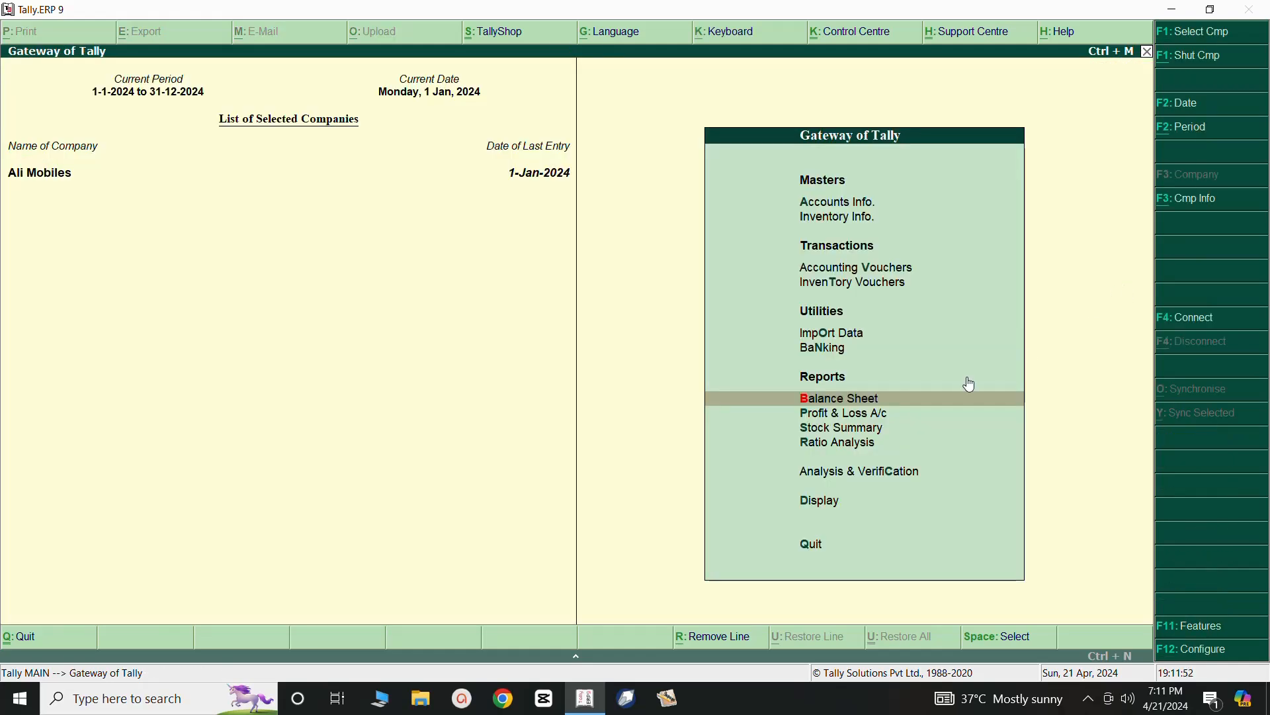
# Open the Stock Summary and drill down through the Mobiles group to Nokia's January stock vouchers
pyautogui.click(853, 430)
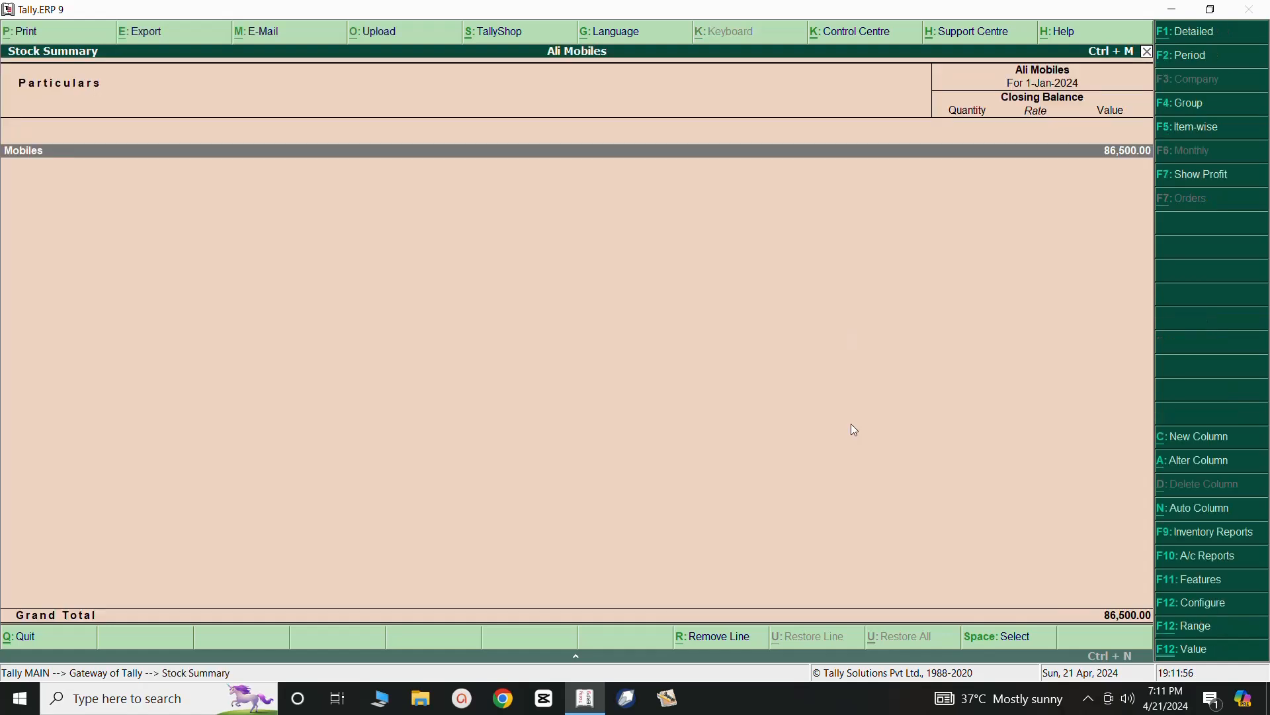
pyautogui.press('Return')
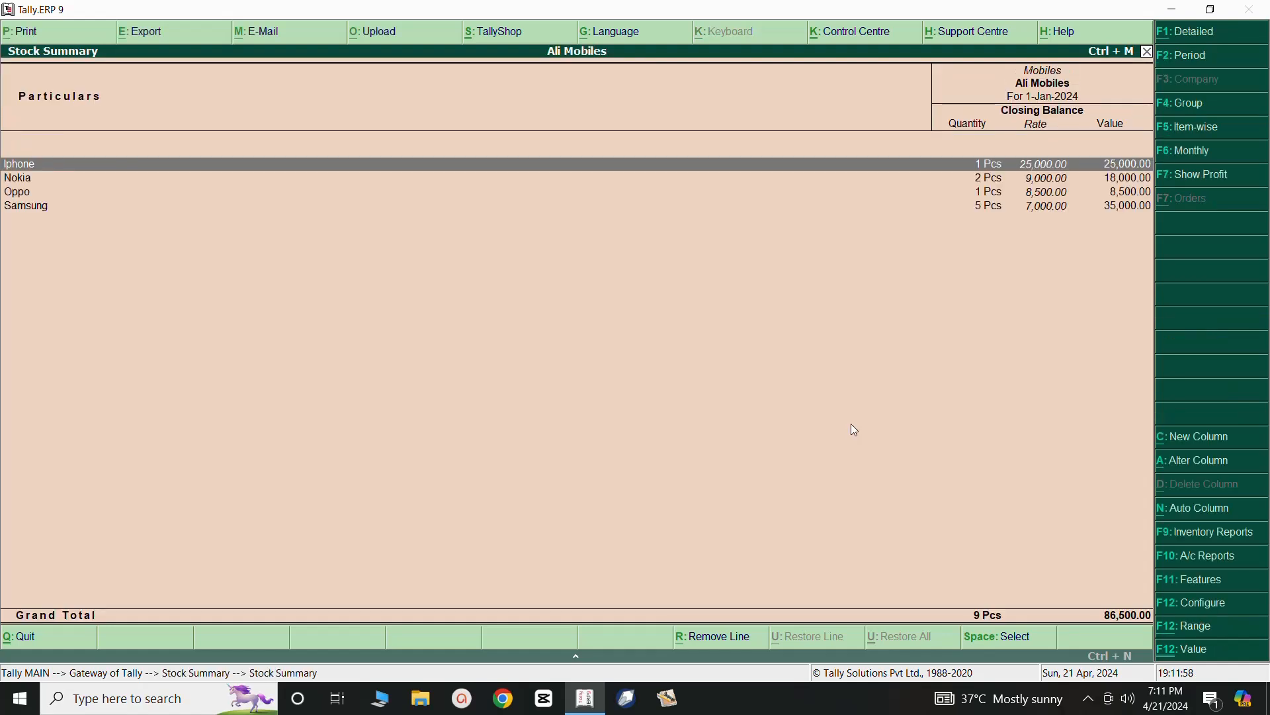
pyautogui.press('Down')
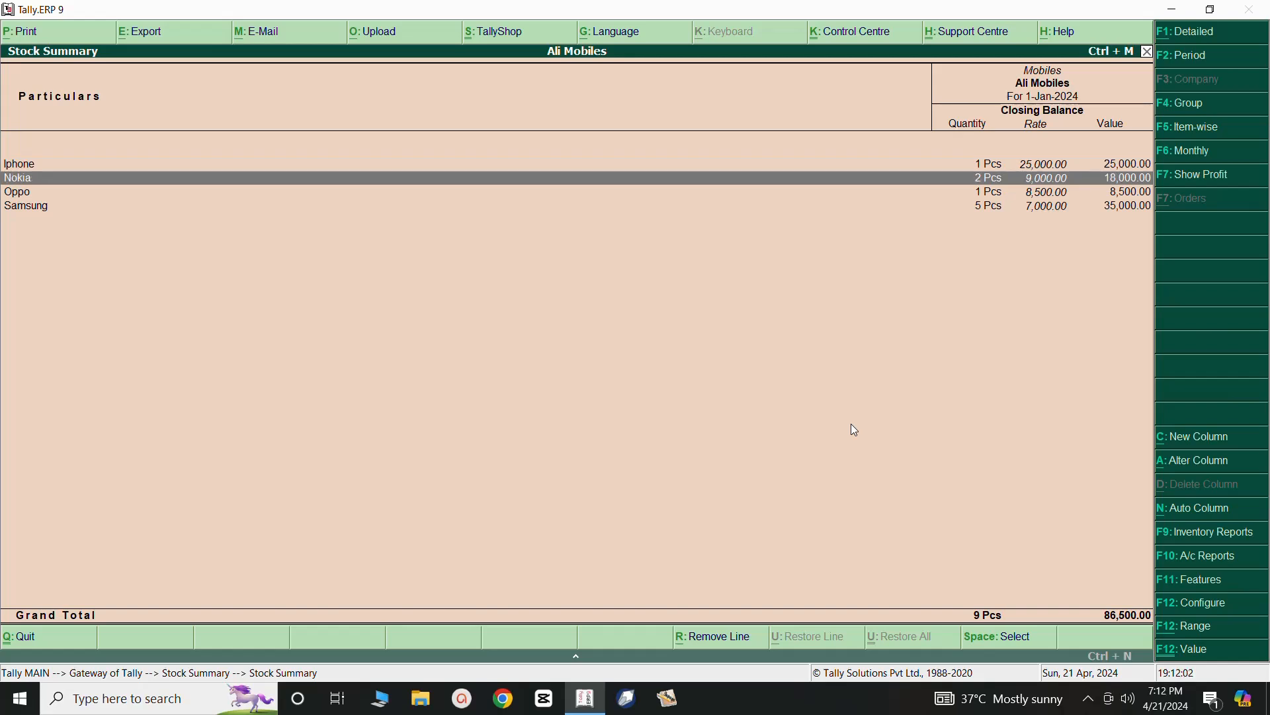
pyautogui.press('Return')
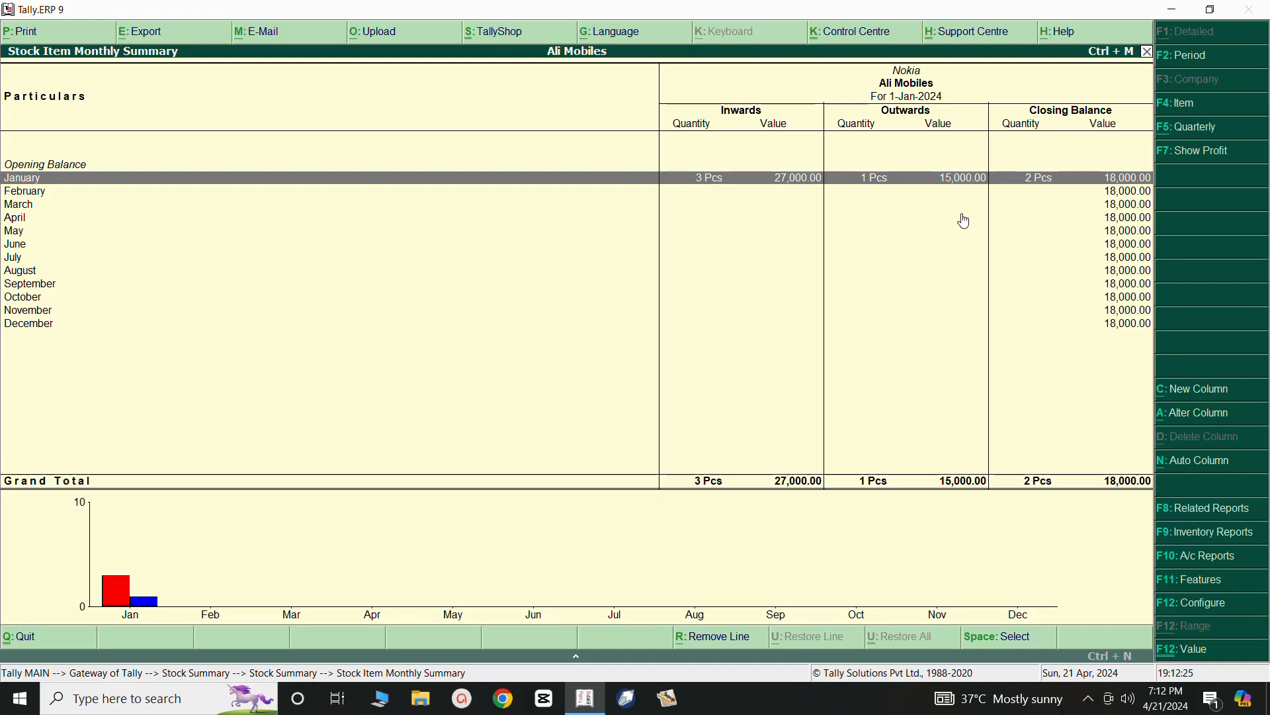
pyautogui.press('Return')
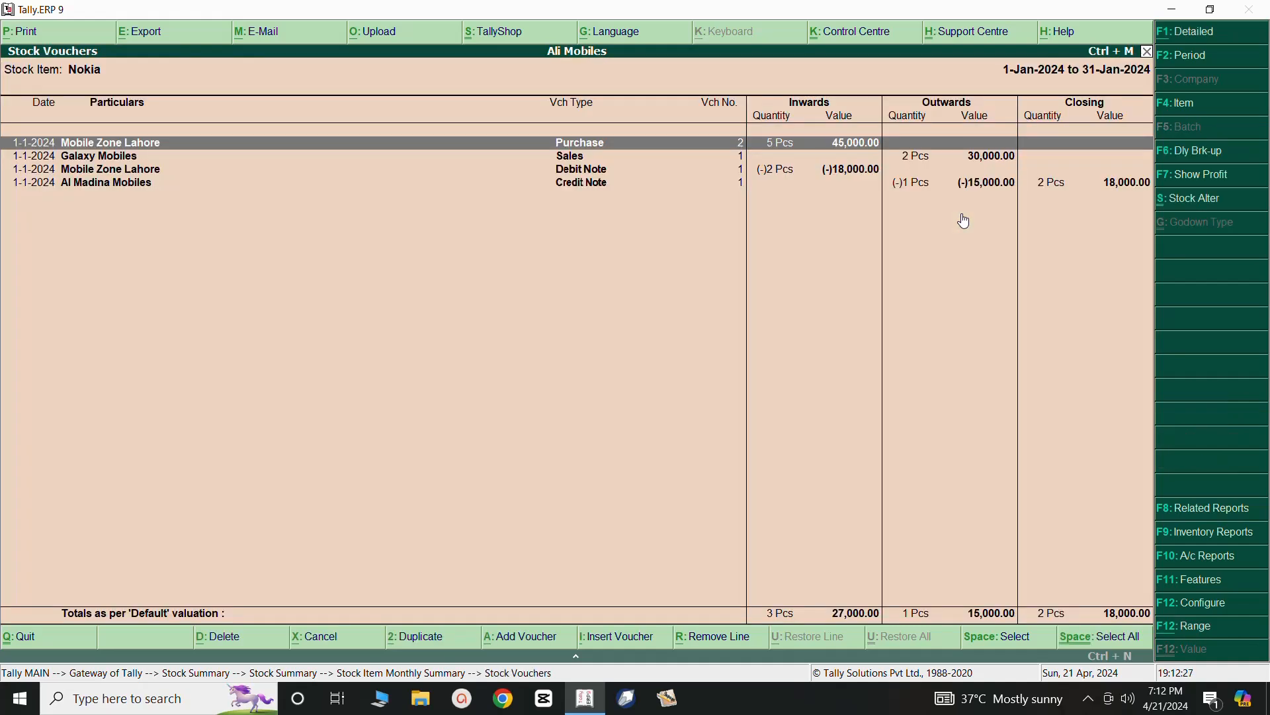
# Examine the Al Madina Mobiles credit note line in Nokia's stock vouchers and return to the Gateway of Tally
pyautogui.click(572, 152)
pyautogui.press('Down')
pyautogui.press('Down')
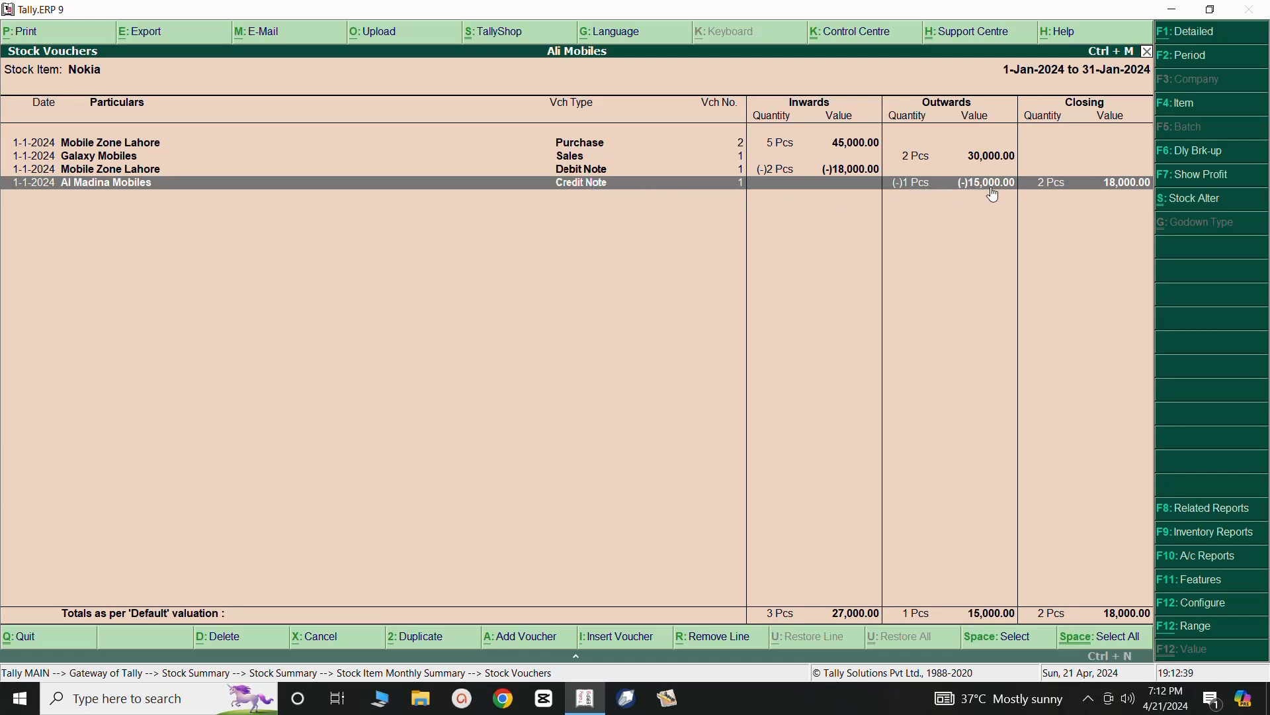
pyautogui.press('Escape')
pyautogui.press('Escape')
pyautogui.press('Escape')
pyautogui.press('Escape')
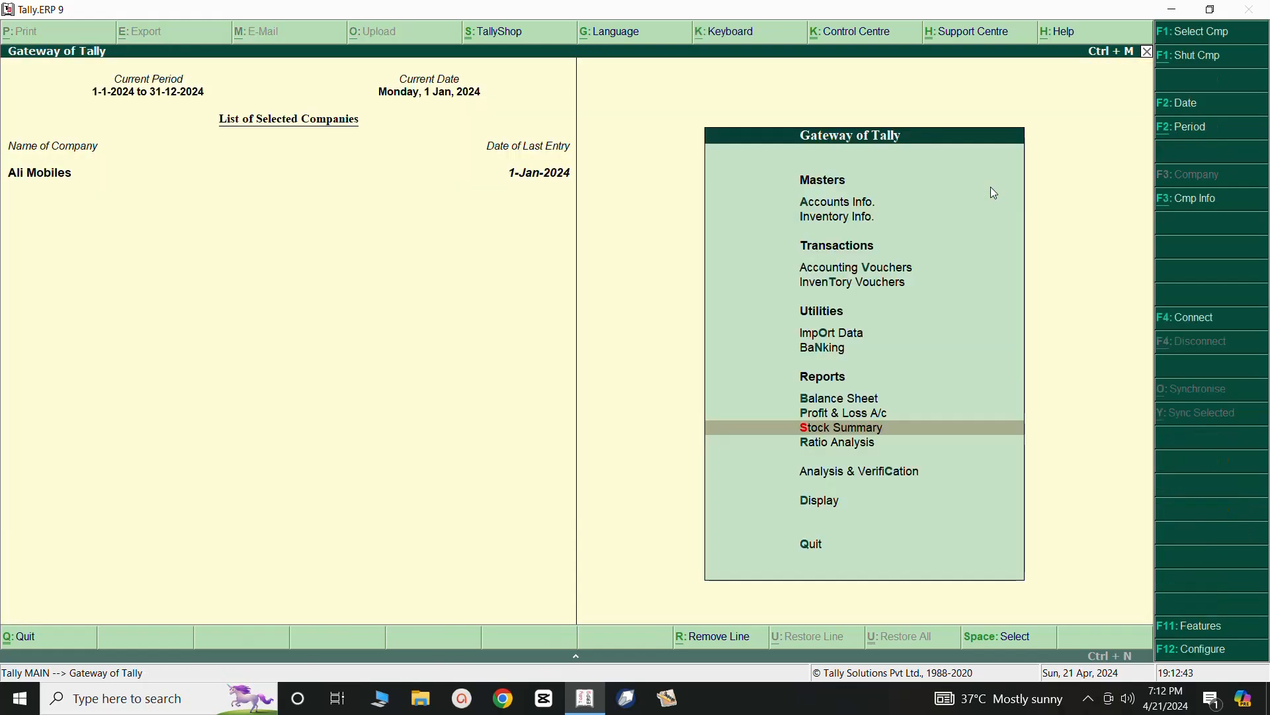
# Display the ledger account of Al Madina Mobiles from the Account Books
pyautogui.click(824, 503)
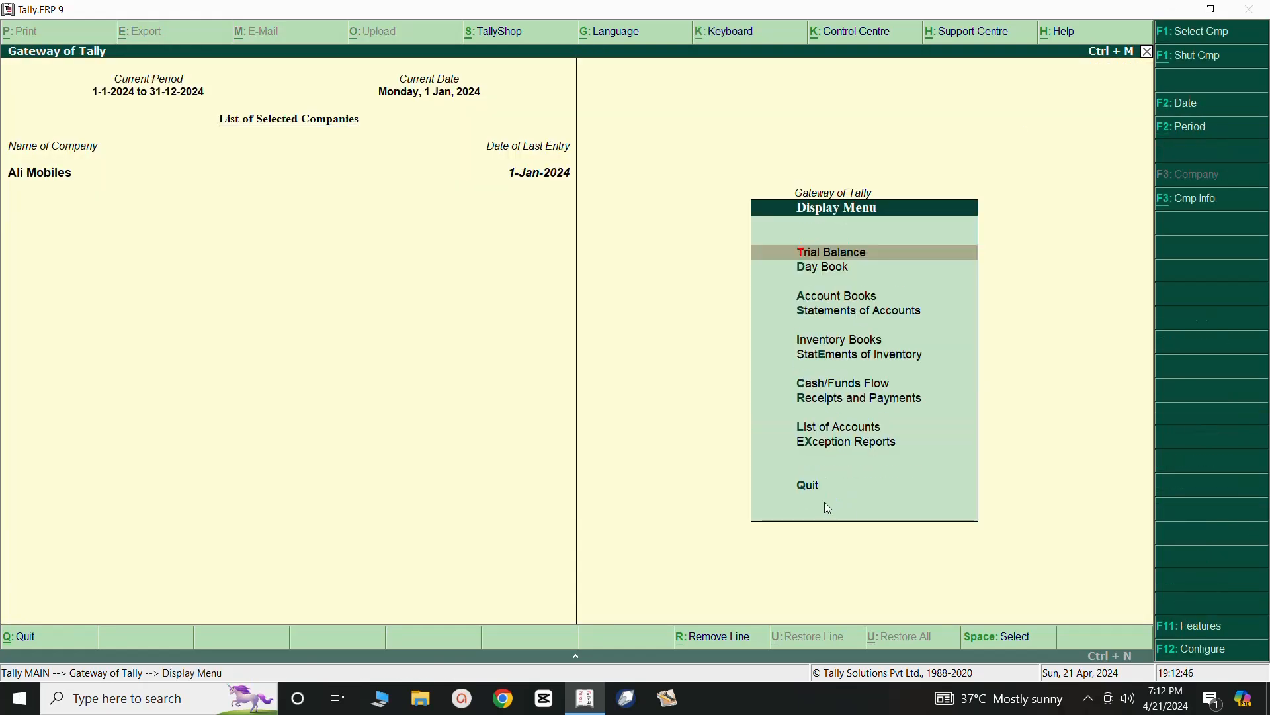
pyautogui.click(839, 303)
pyautogui.click(834, 314)
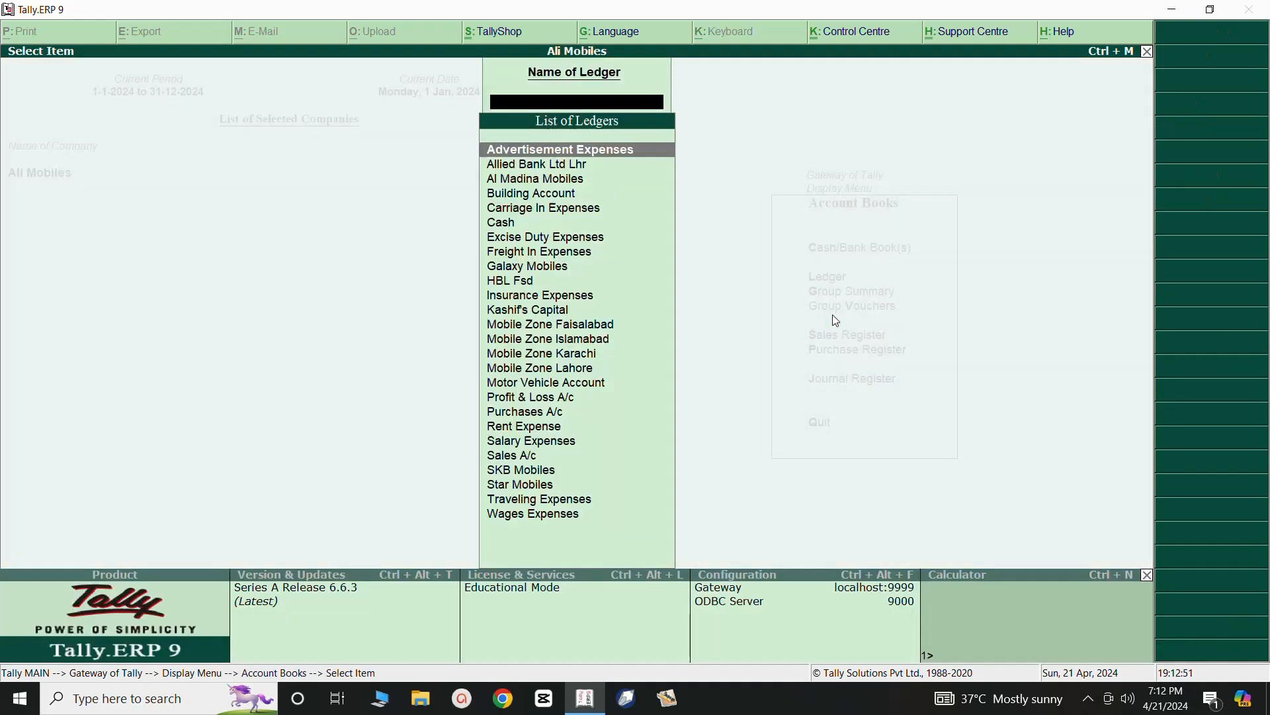
pyautogui.click(523, 183)
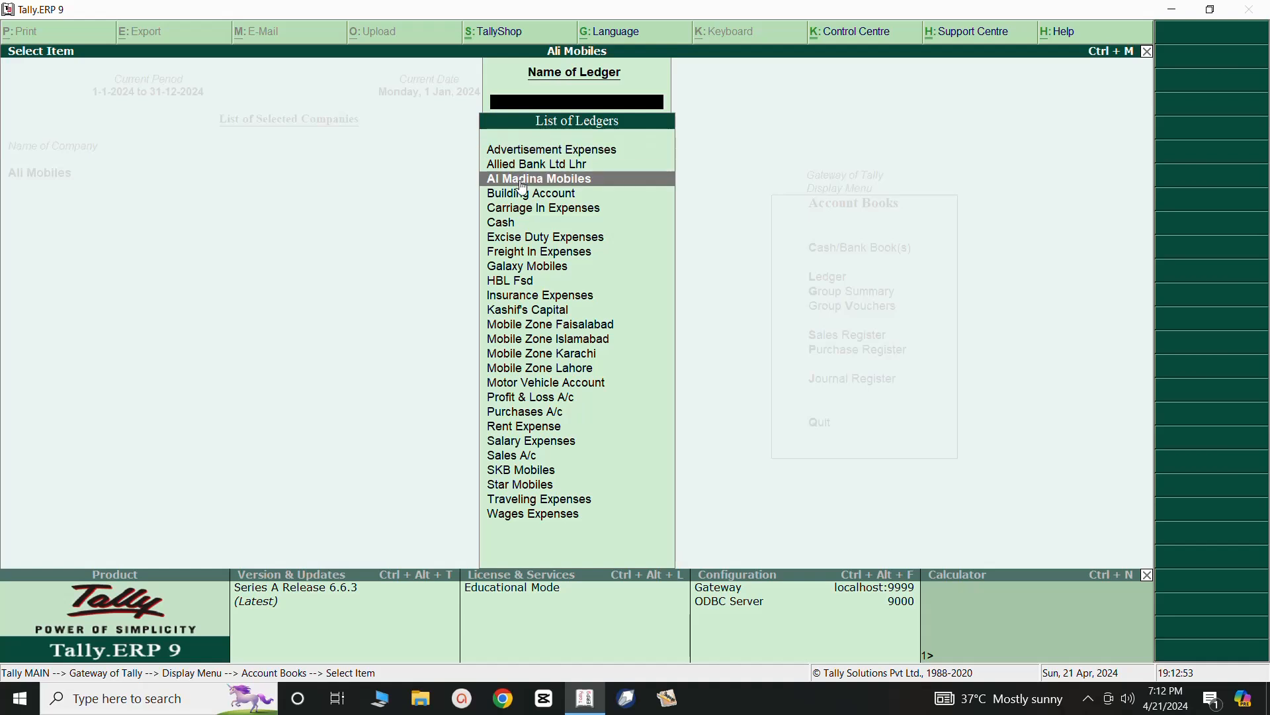
pyautogui.click(522, 182)
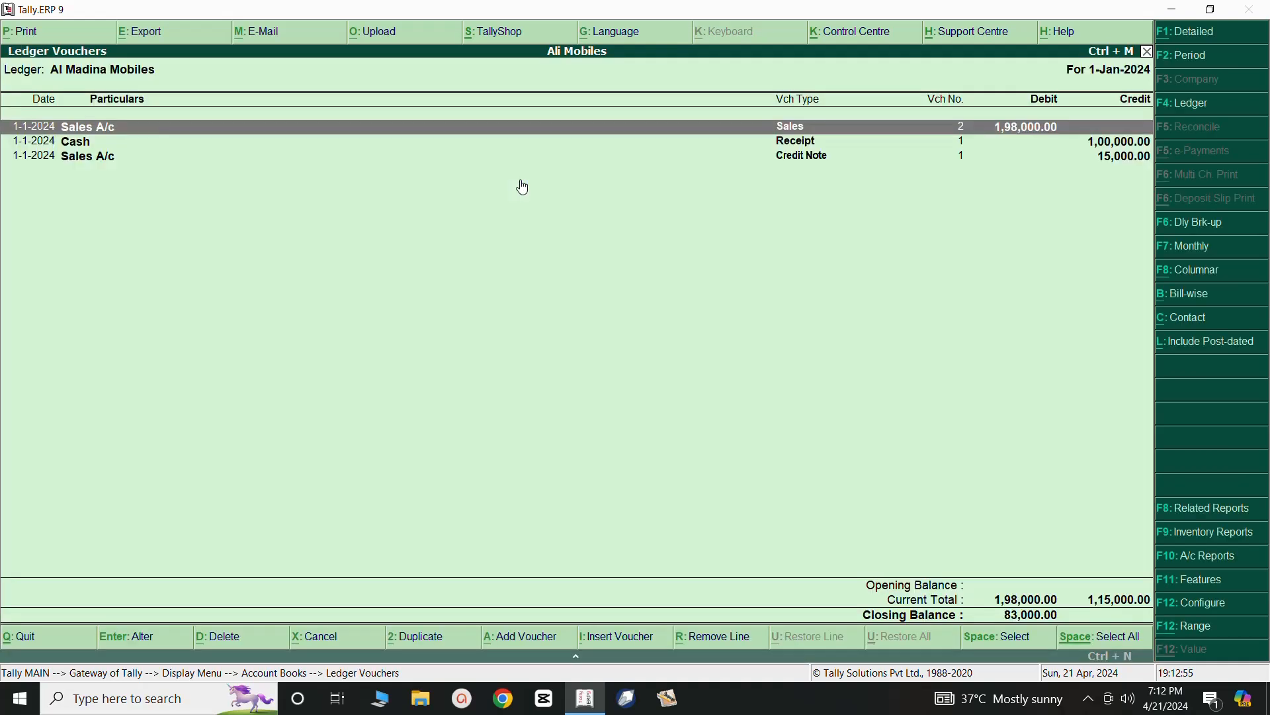
# Review the credit note voucher from the Al Madina Mobiles ledger, quit it without changes, and return to Account Books
pyautogui.press('Down')
pyautogui.press('Down')
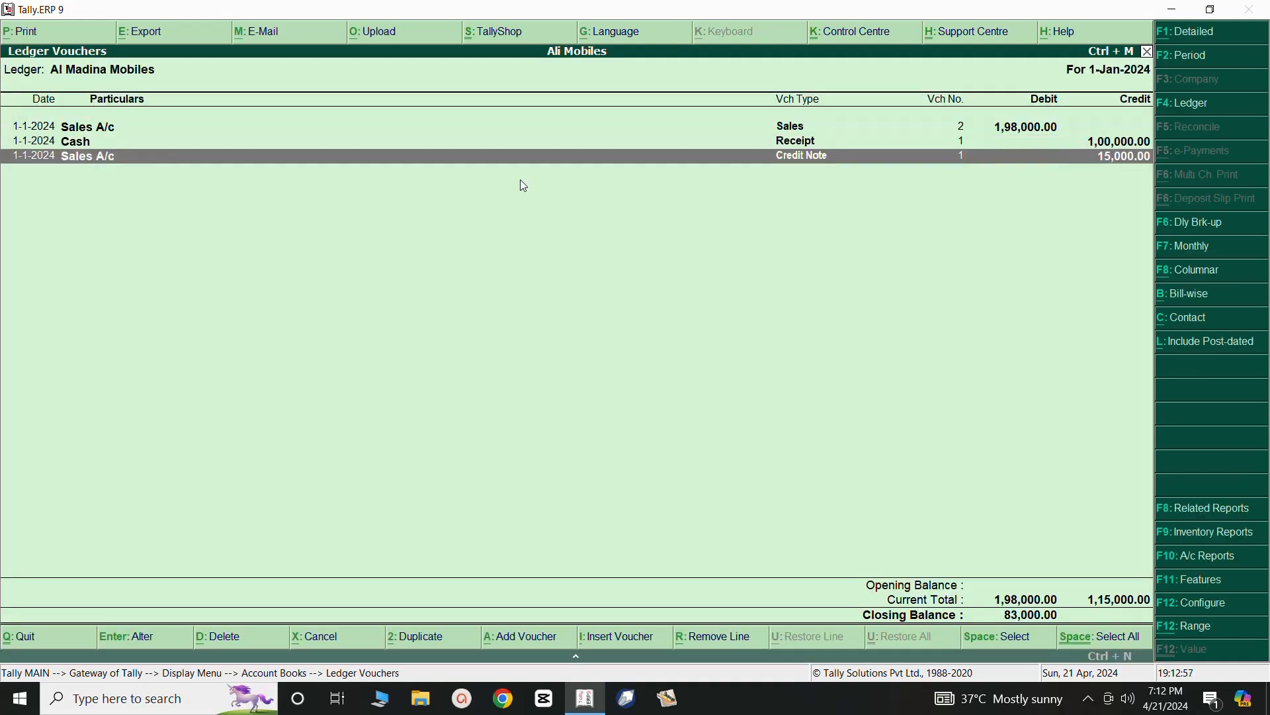
pyautogui.press('Return')
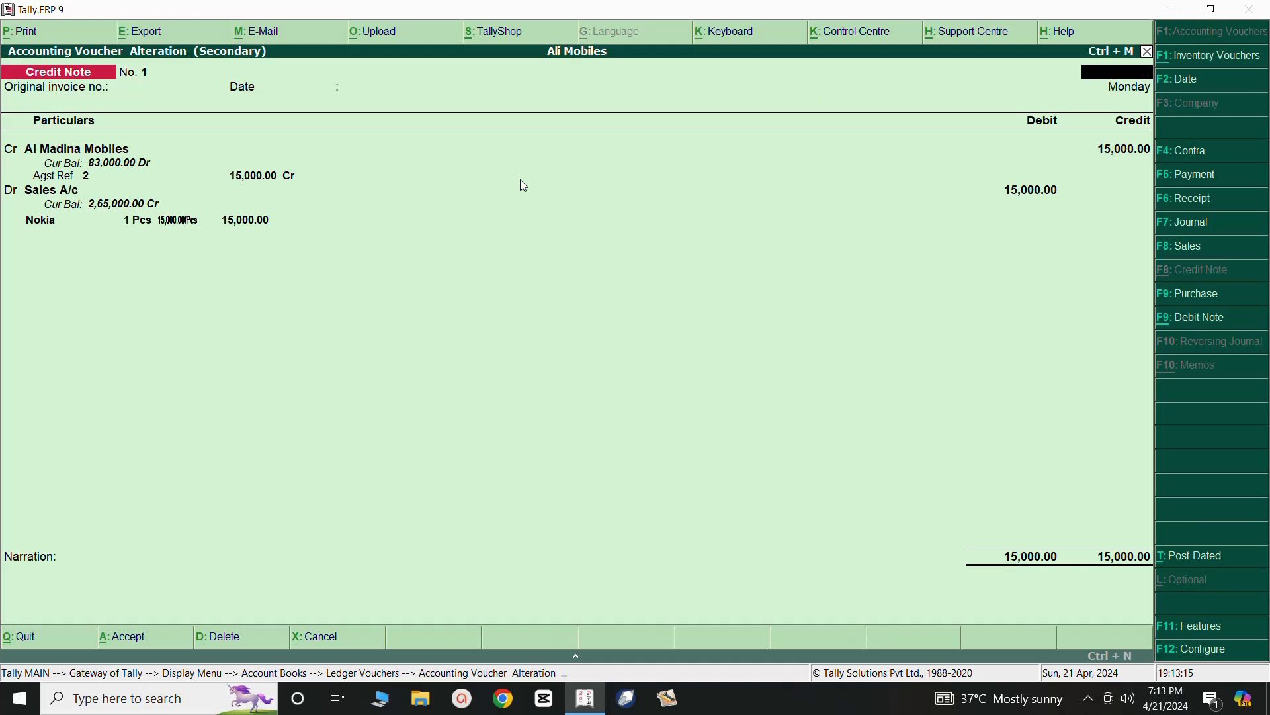
pyautogui.press('Escape')
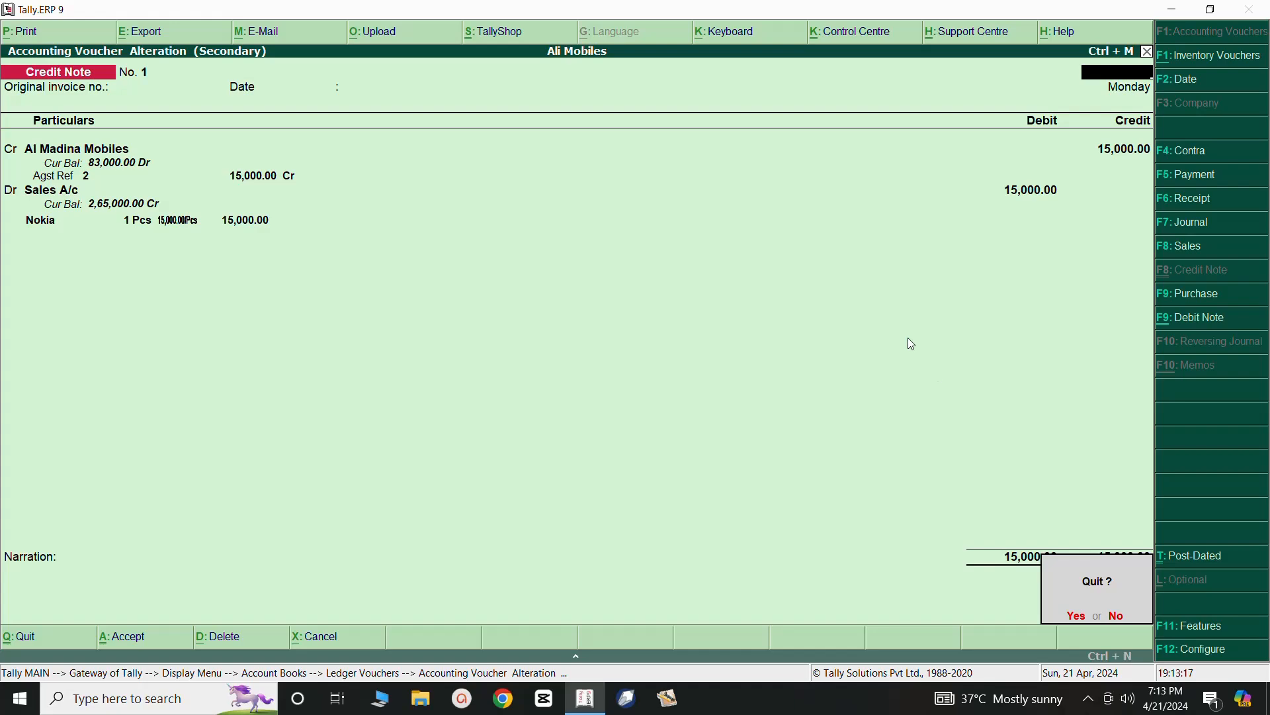
pyautogui.press('Return')
pyautogui.press('Escape')
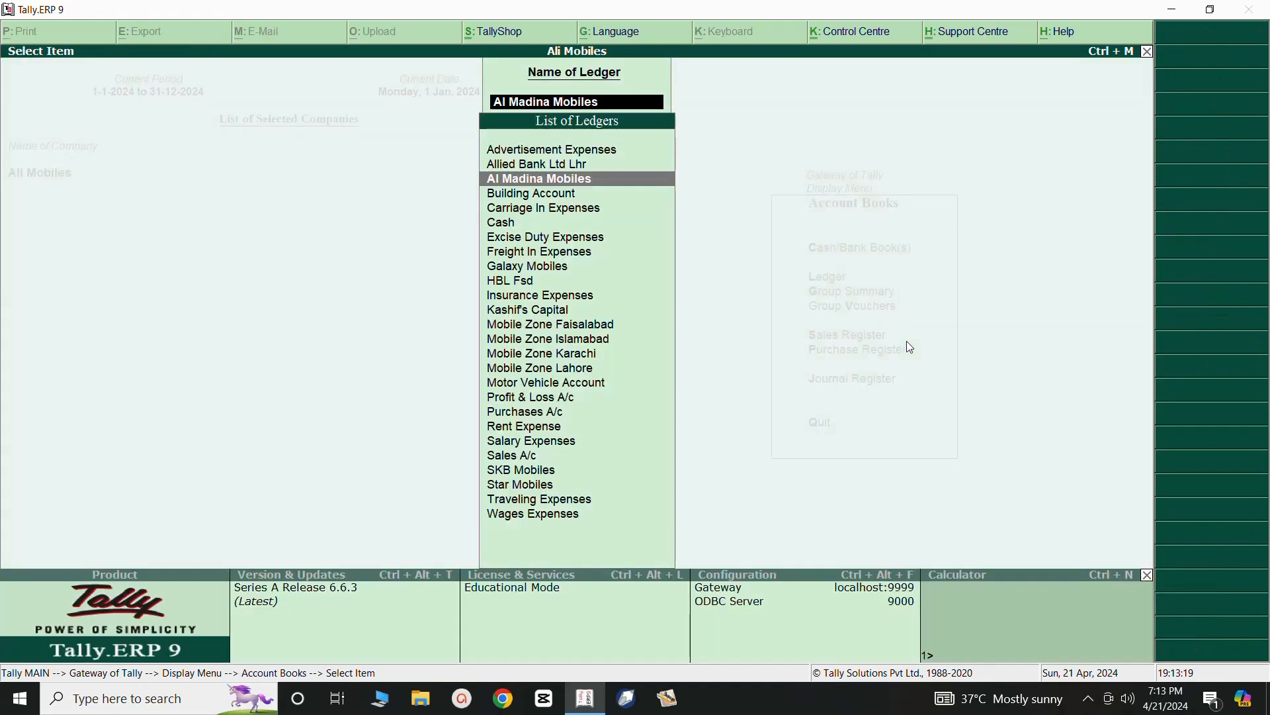
pyautogui.press('Escape')
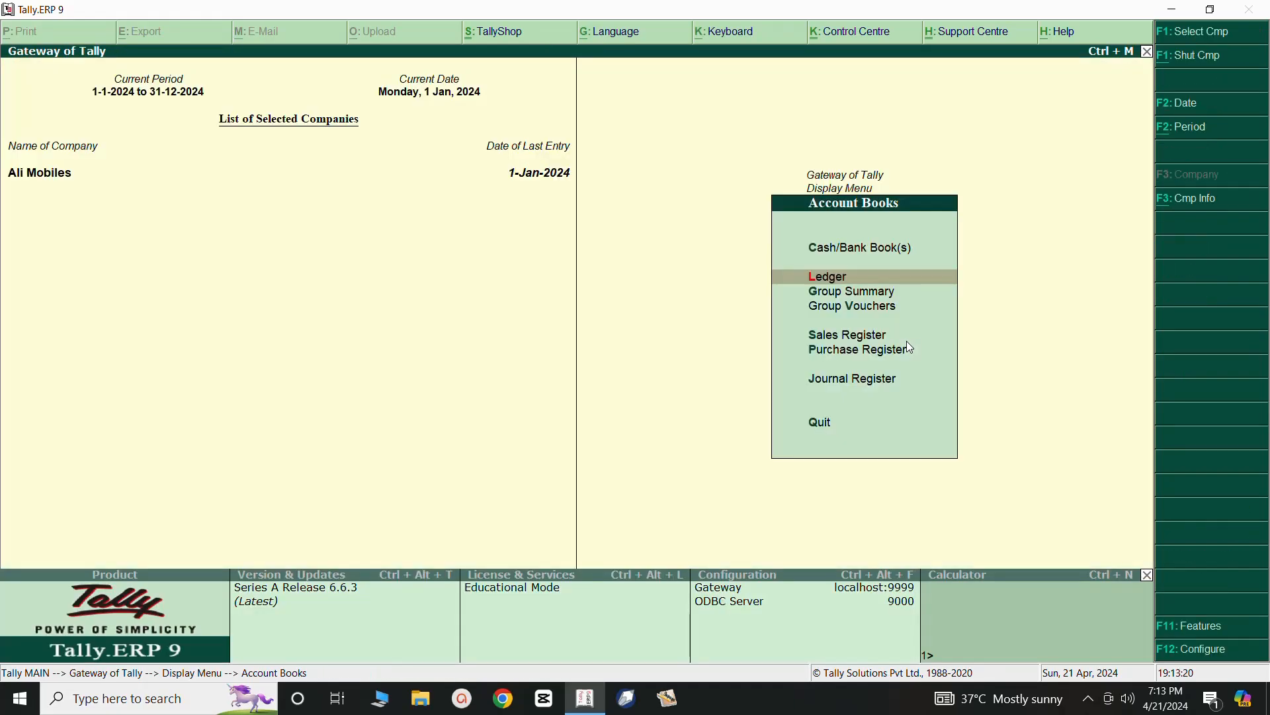
pyautogui.click(1087, 699)
pyautogui.click(1089, 631)
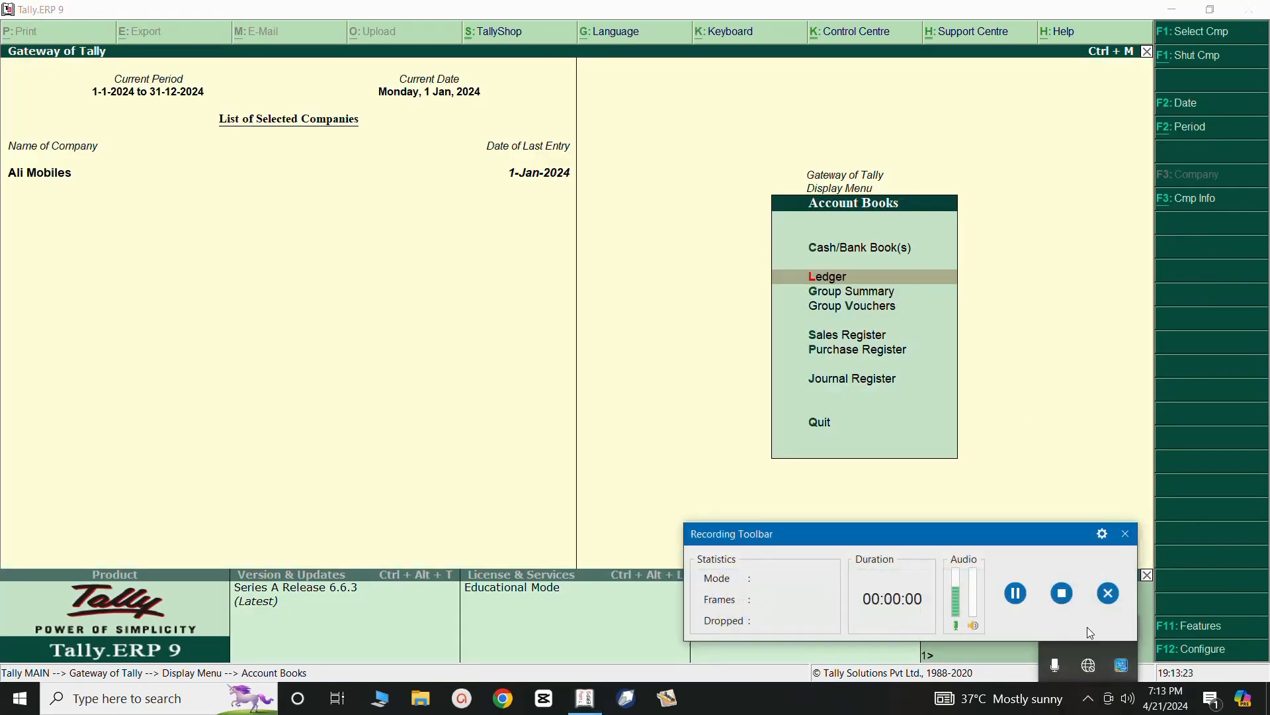